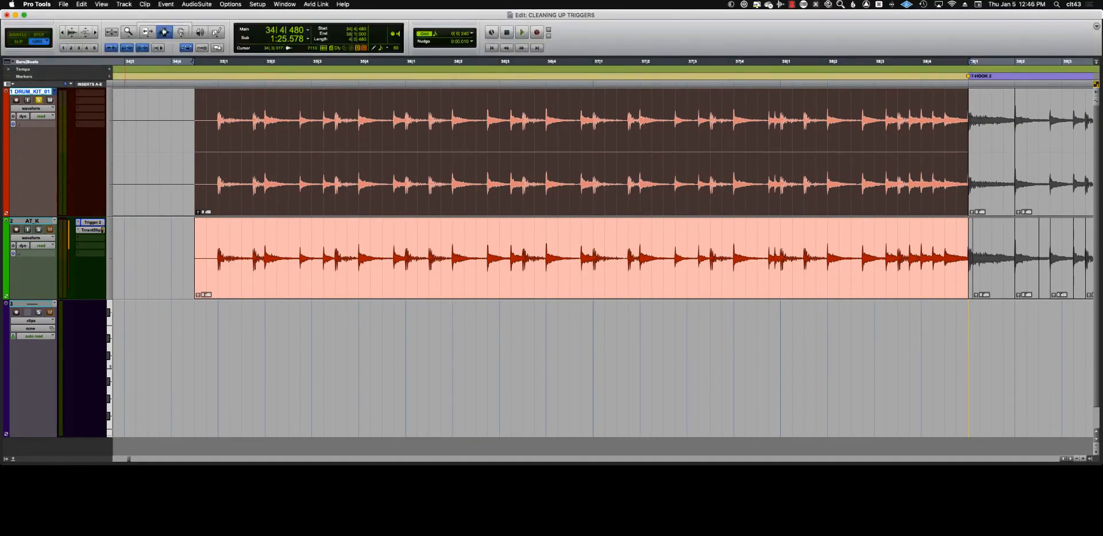
Play the drums through the AT_K track's Trigger 2 plug-in and adjust its sensitivity.
key(space)
click(92, 222)
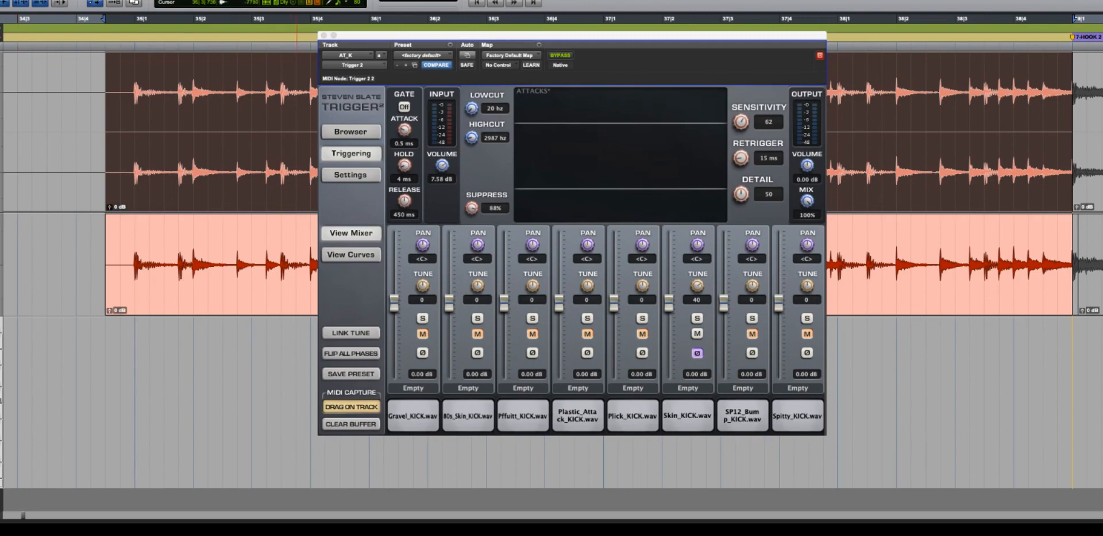
key(space)
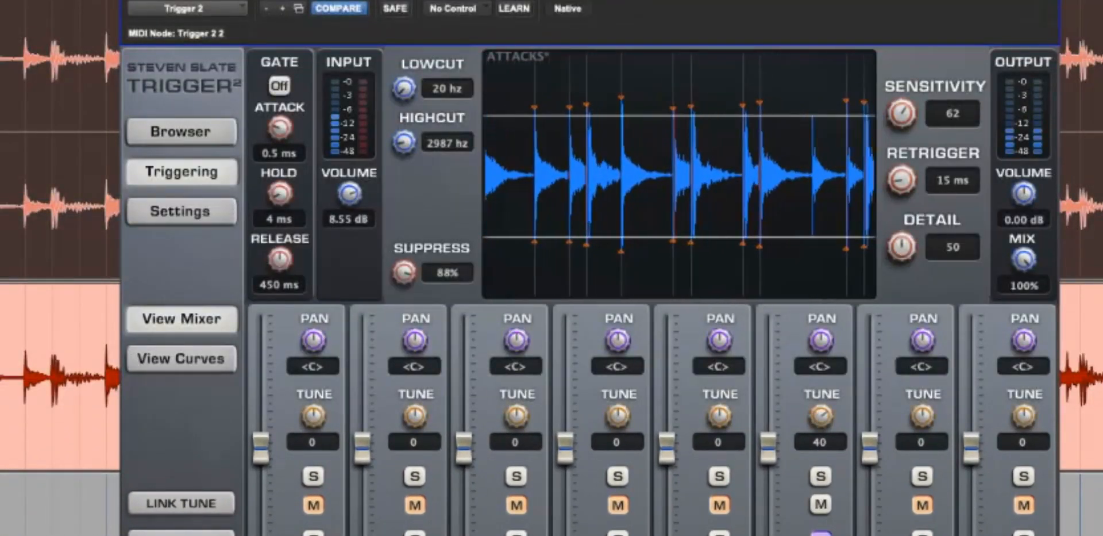
drag(901, 114, 901, 107)
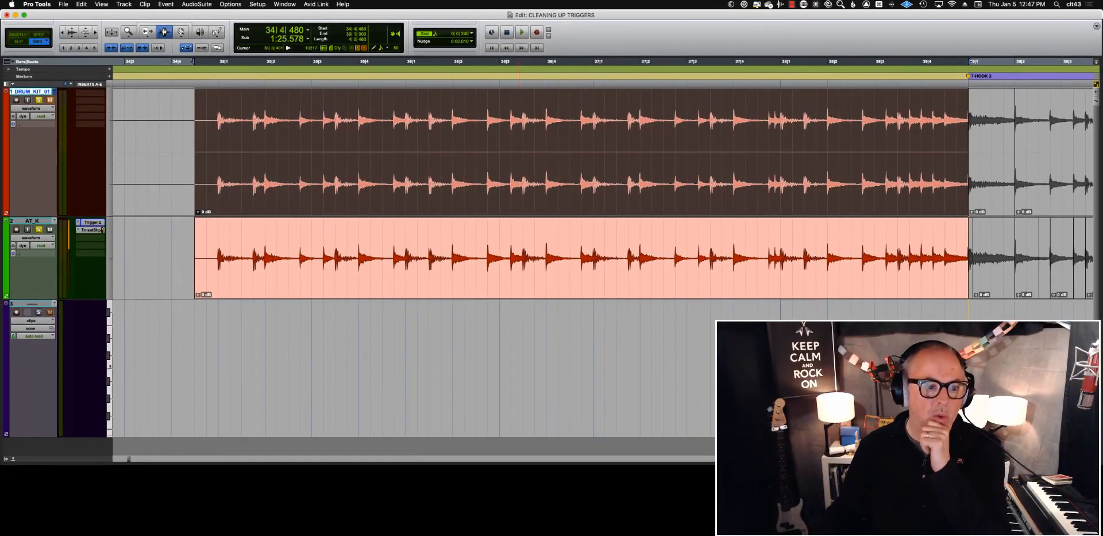
Separate the AT_K clip before the 7-HOOK 2 marker at its transients.
double_click(499, 258)
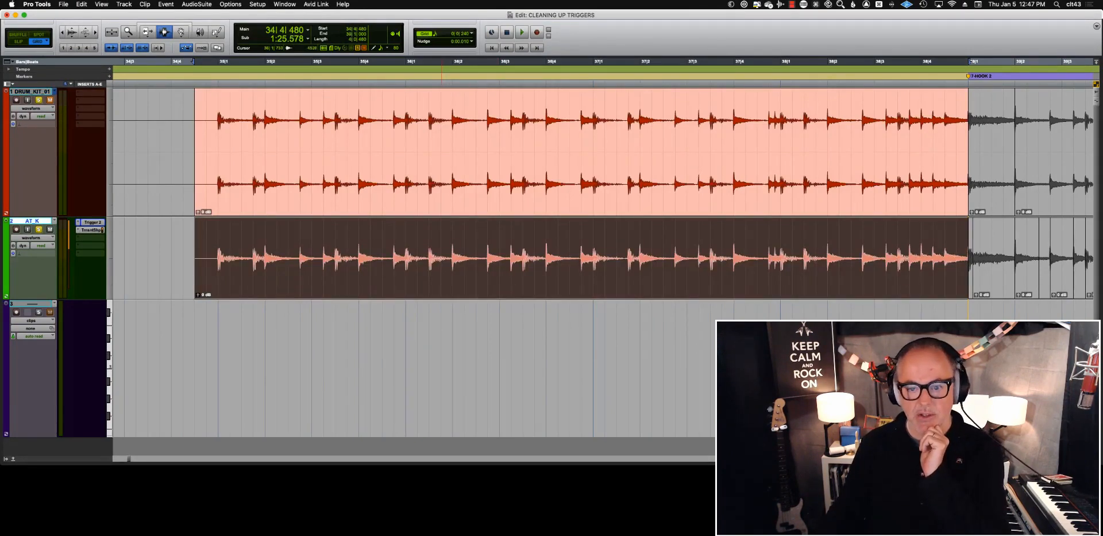
click(82, 4)
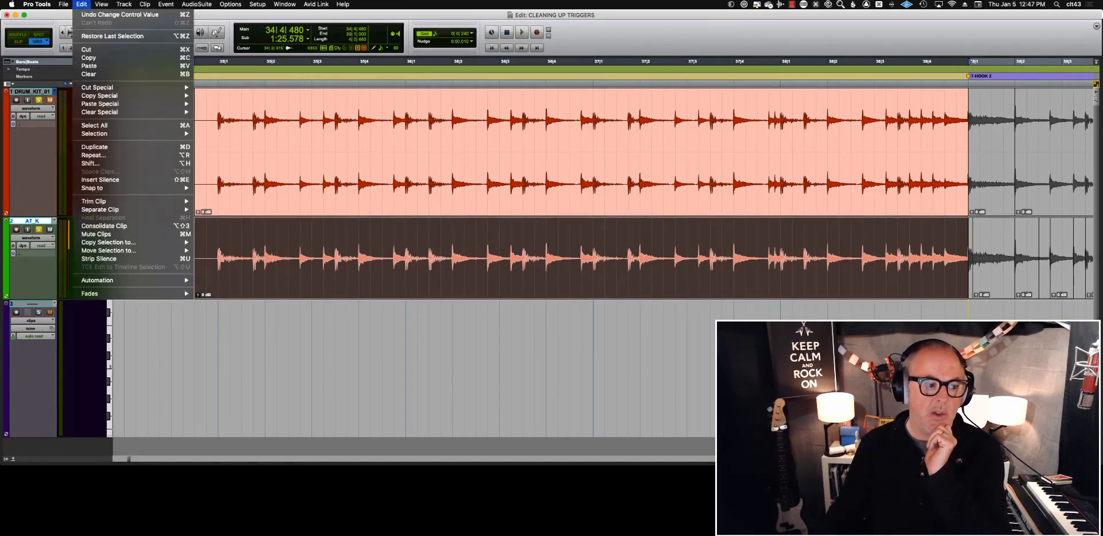
mouse_move(100, 210)
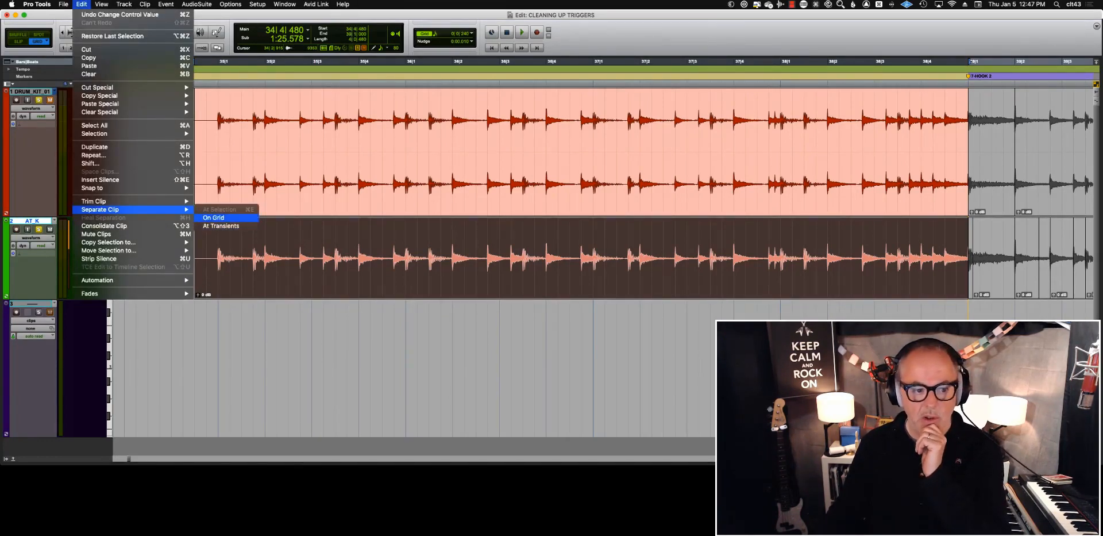
click(222, 225)
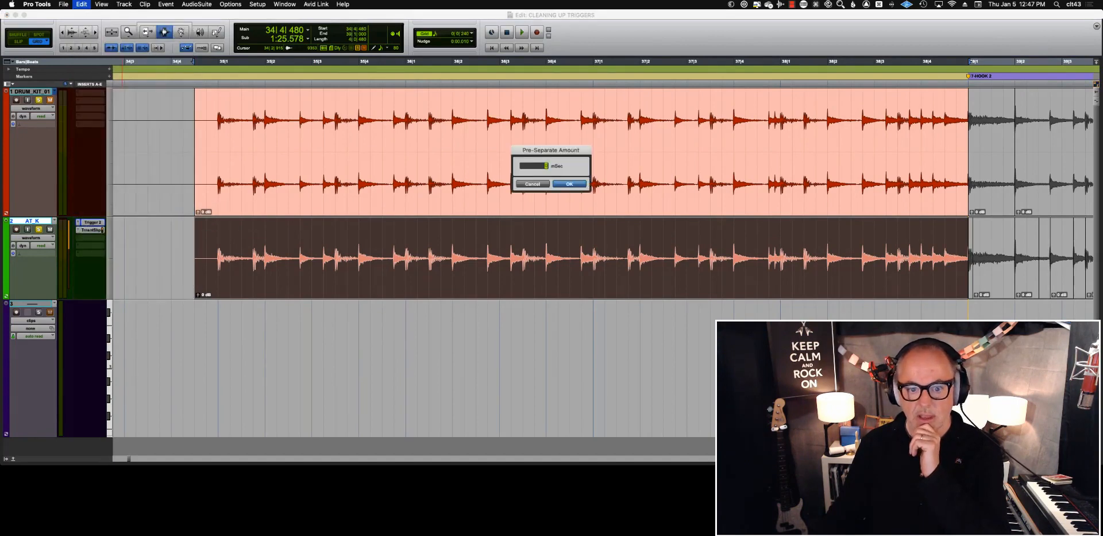
key(Return)
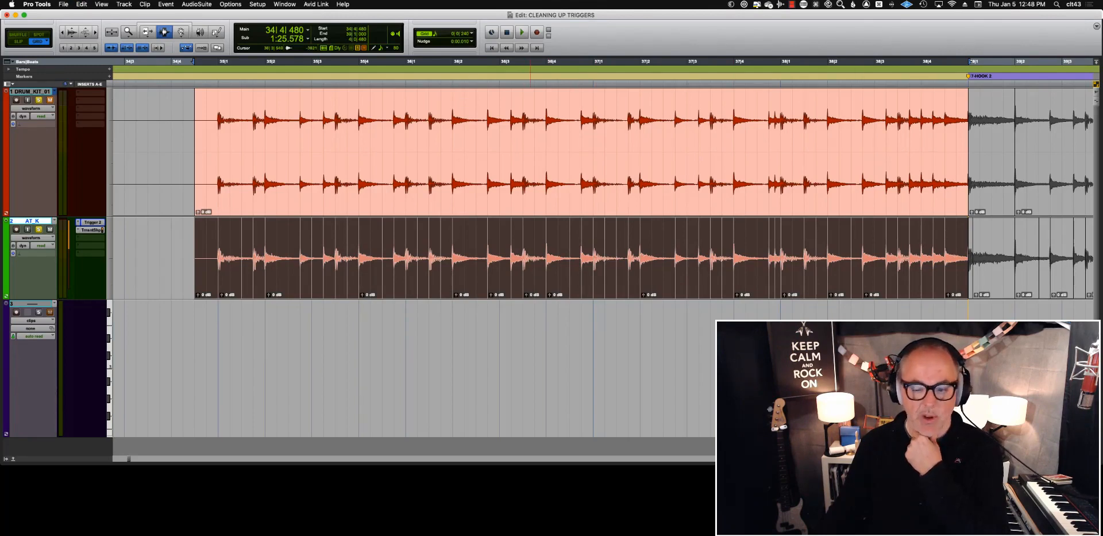
Place the playback start at 34|4|480 and set the Grabber tool to Object mode.
click(193, 61)
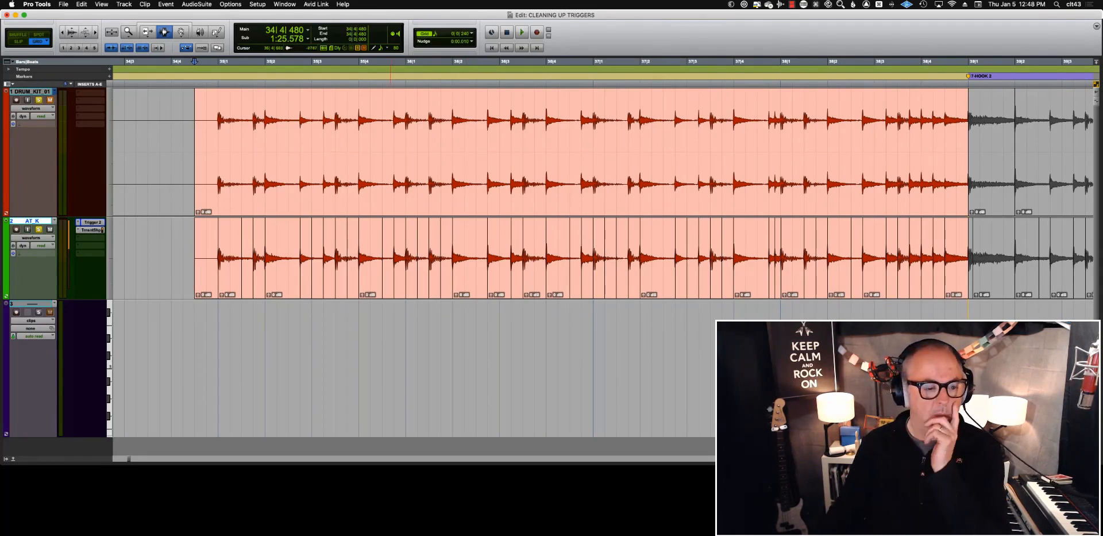
click(181, 32)
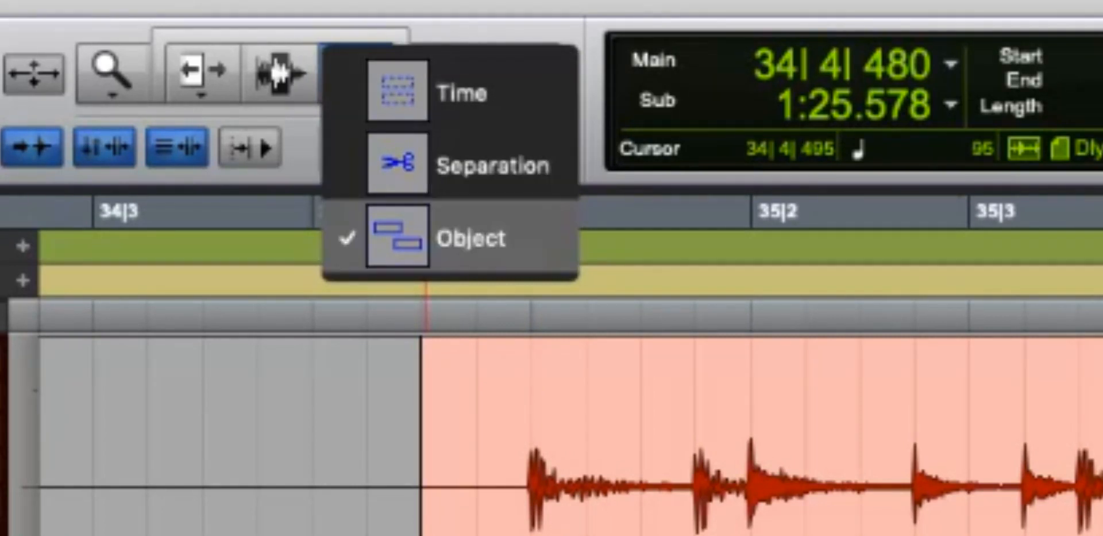
click(425, 238)
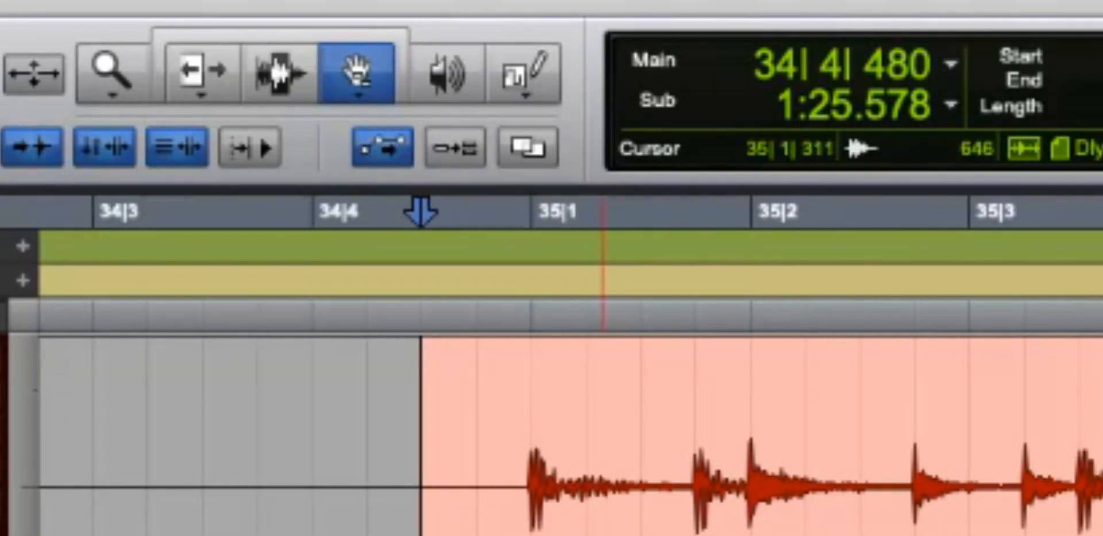
Try selecting the non-adjacent AT_K clips starting at 35|1, 35|2, 35|4 and 36|2 together.
click(603, 526)
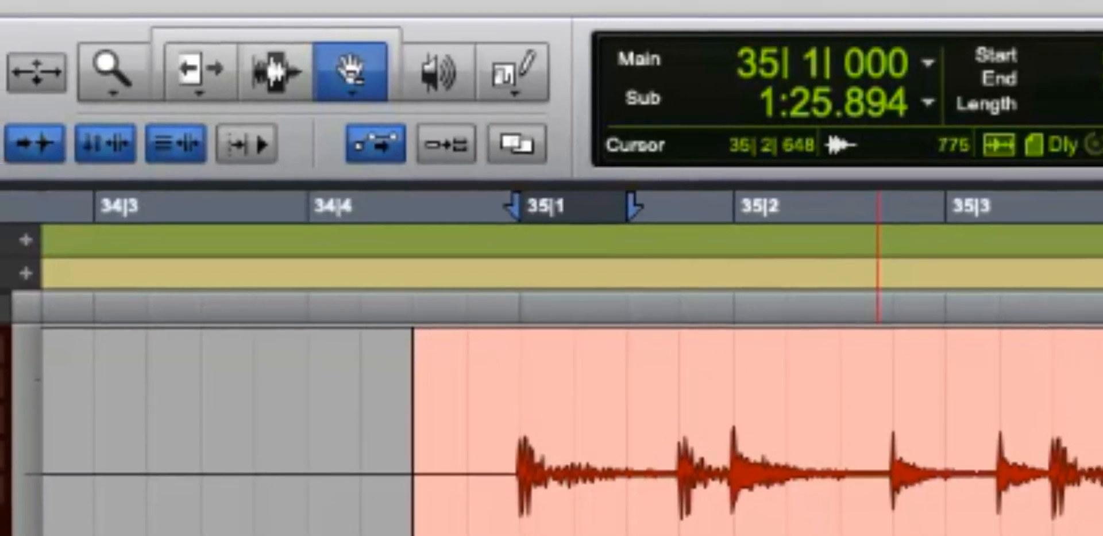
shift+click(443, 488)
shift+click(368, 258)
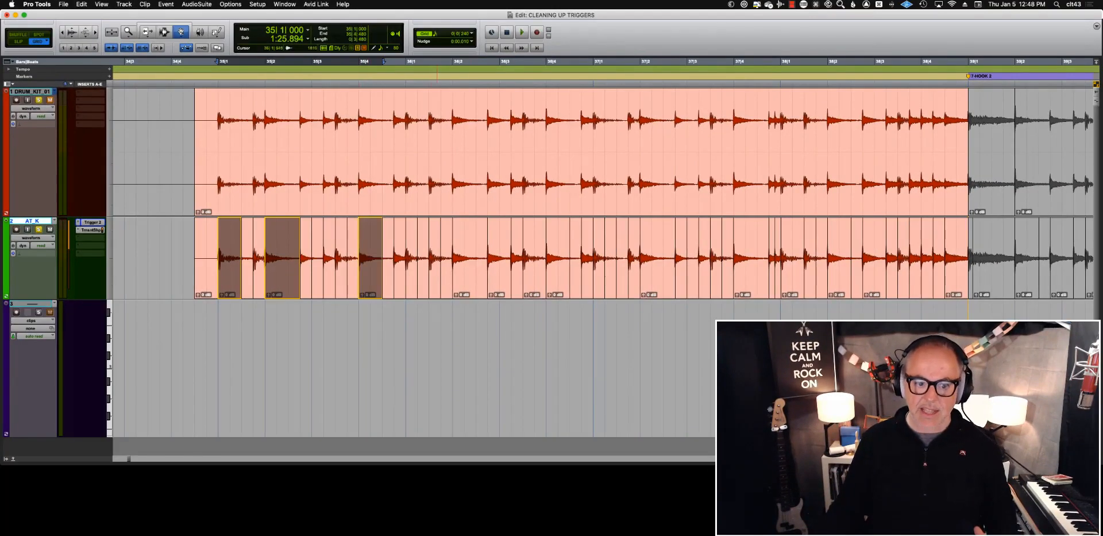
shift+click(471, 259)
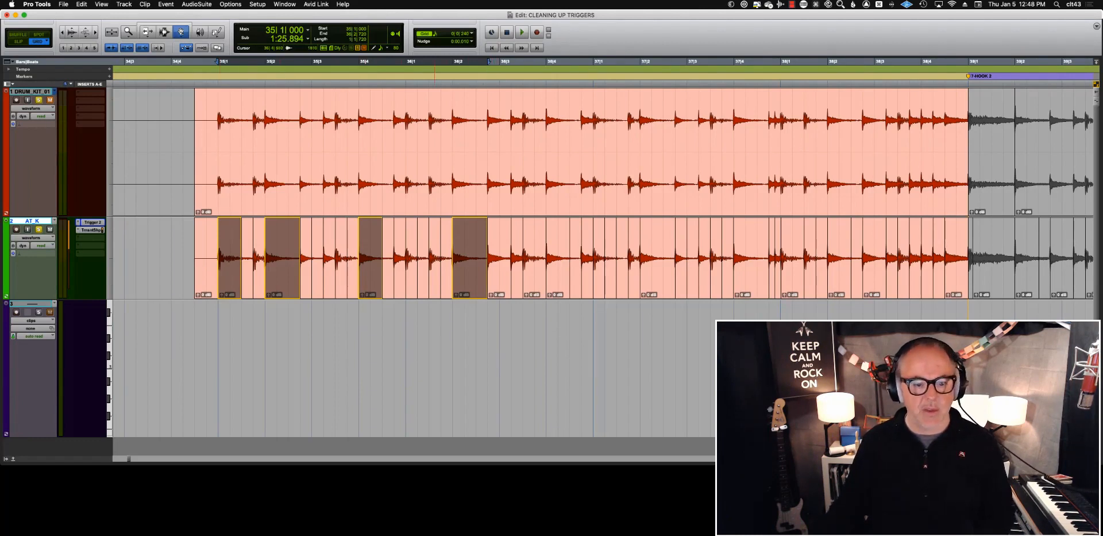
click(656, 258)
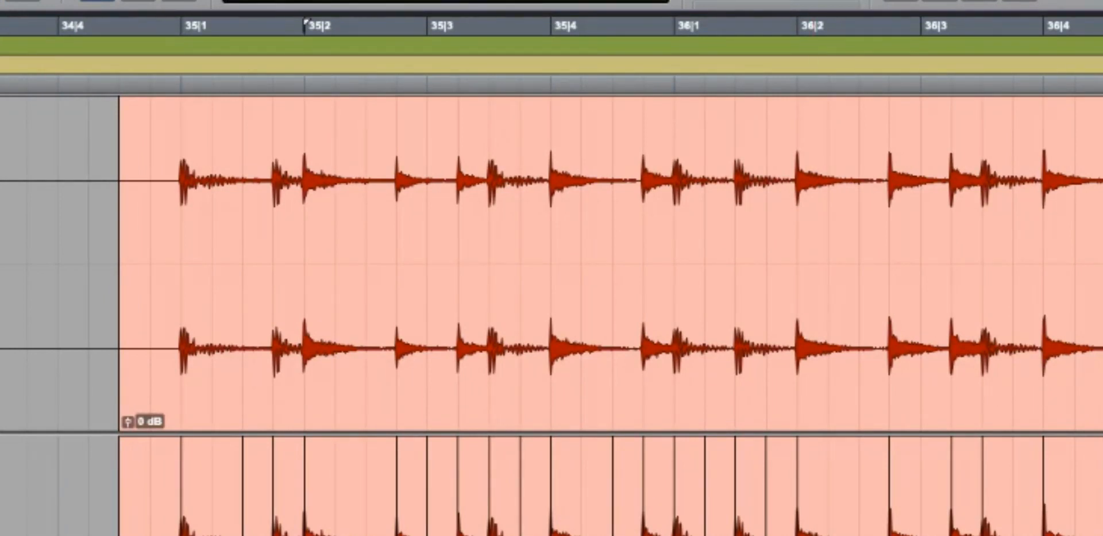
Audition the section from 34|4|480 with AT_K soloed, and again with only DRUM_KIT_01 soloed.
drag(1102, 26, 119, 26)
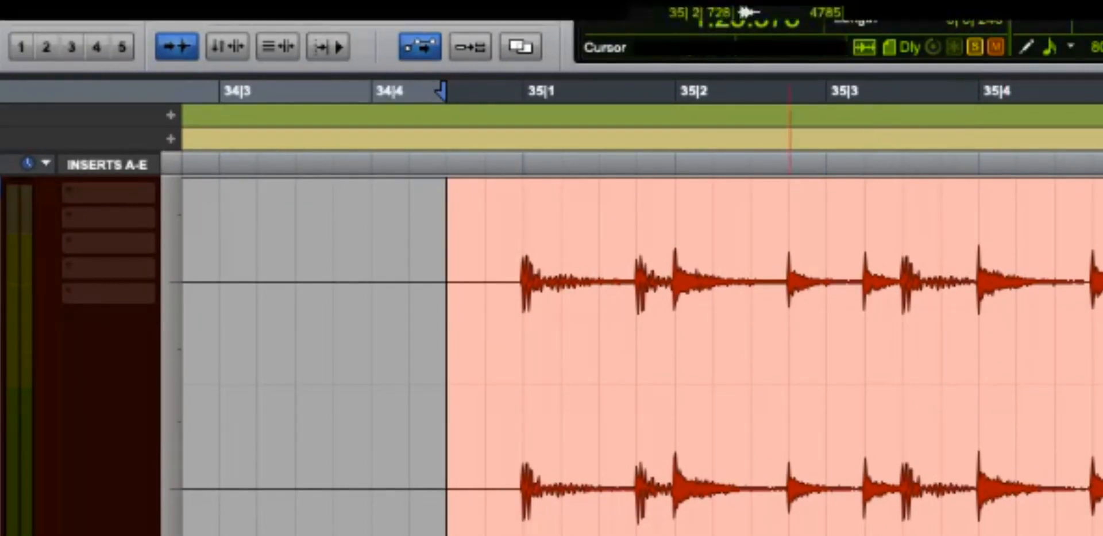
key(space)
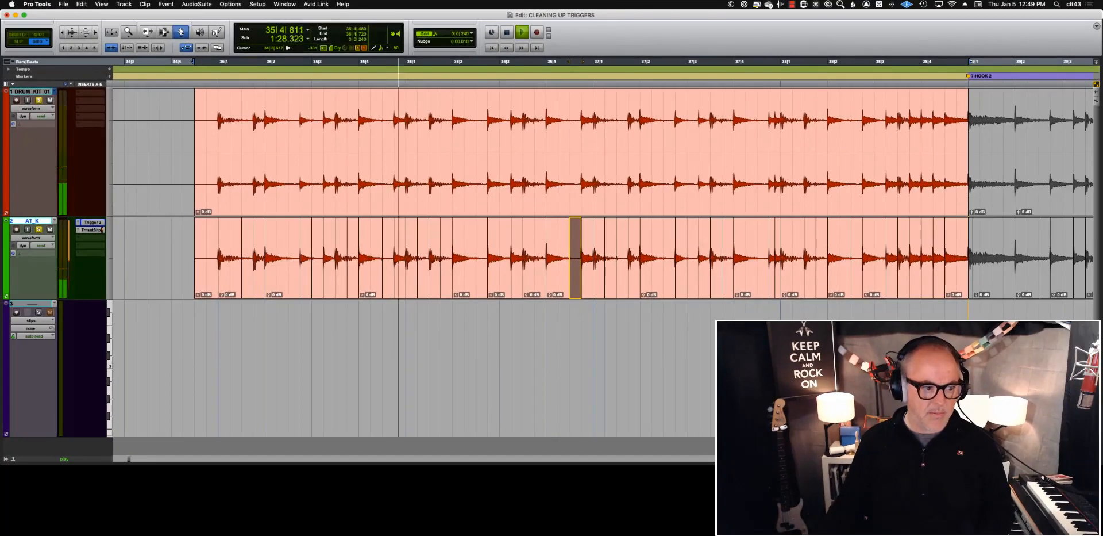
key(space)
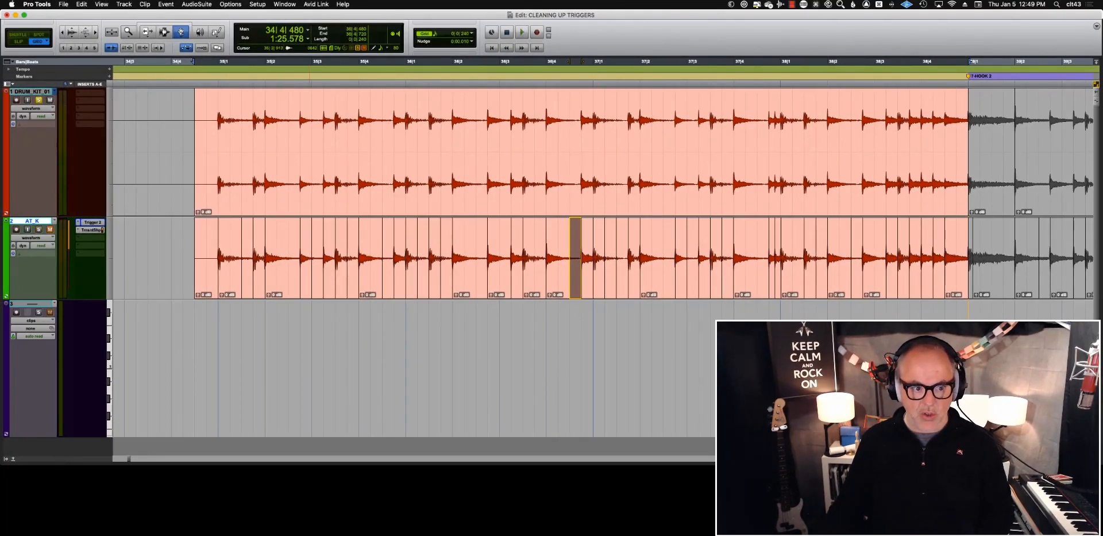
key(space)
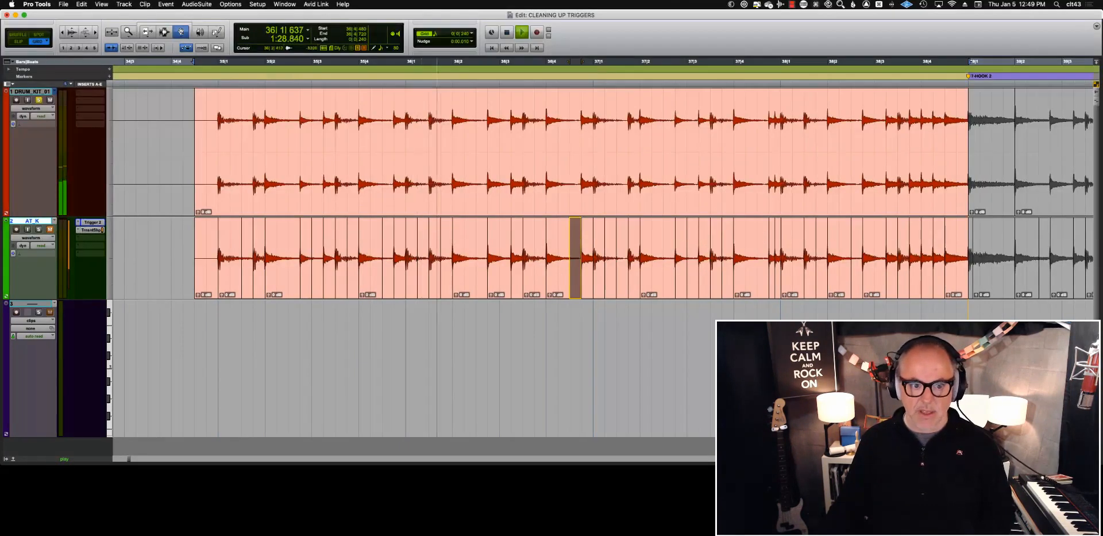
key(space)
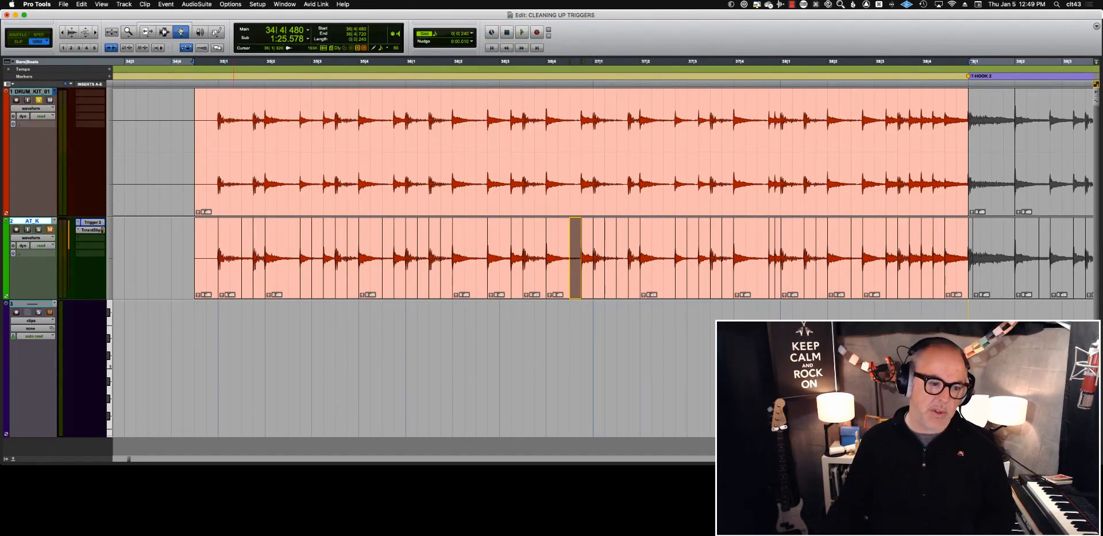
Compare the AT_K clips at 35|1 and 35|2, and play the section to tell the kick hits from the other drum hits.
click(234, 256)
click(280, 259)
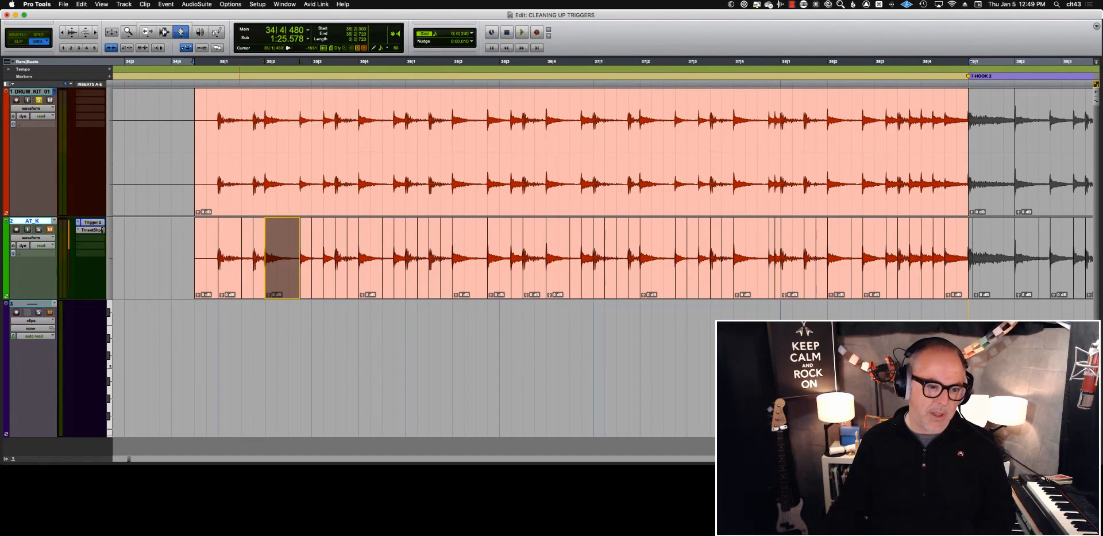
click(239, 261)
click(283, 260)
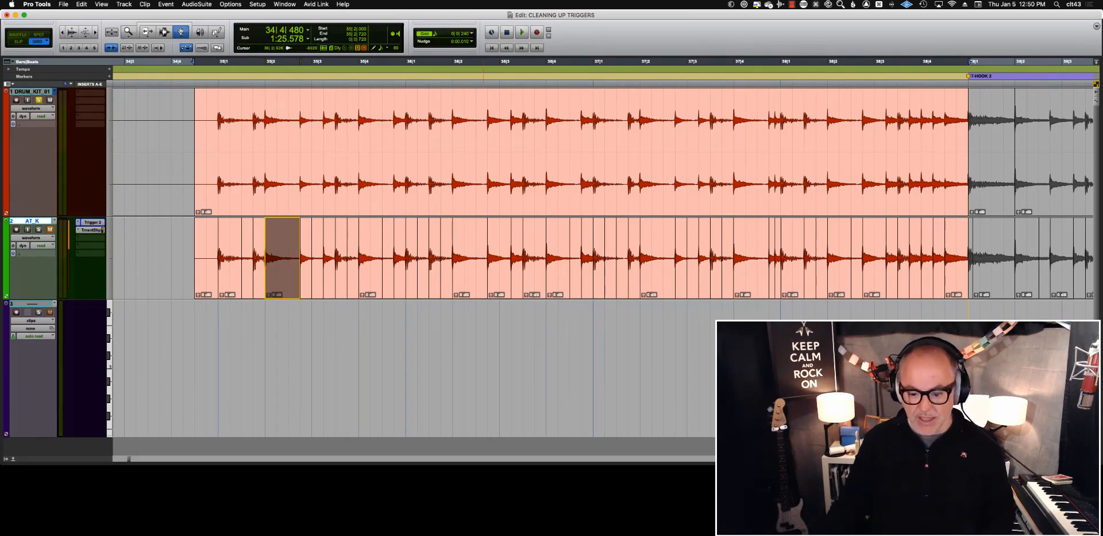
key(space)
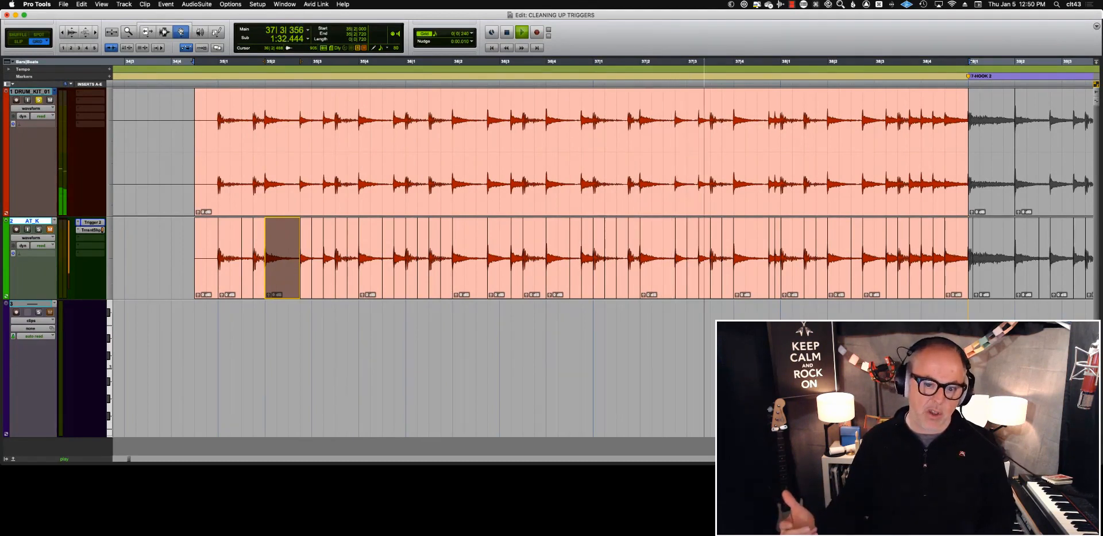
key(space)
Delete the separated AT_K clips containing non-kick hits from 35|2 up to the 7-HOOK 2 marker, keeping the kick clips.
click(184, 258)
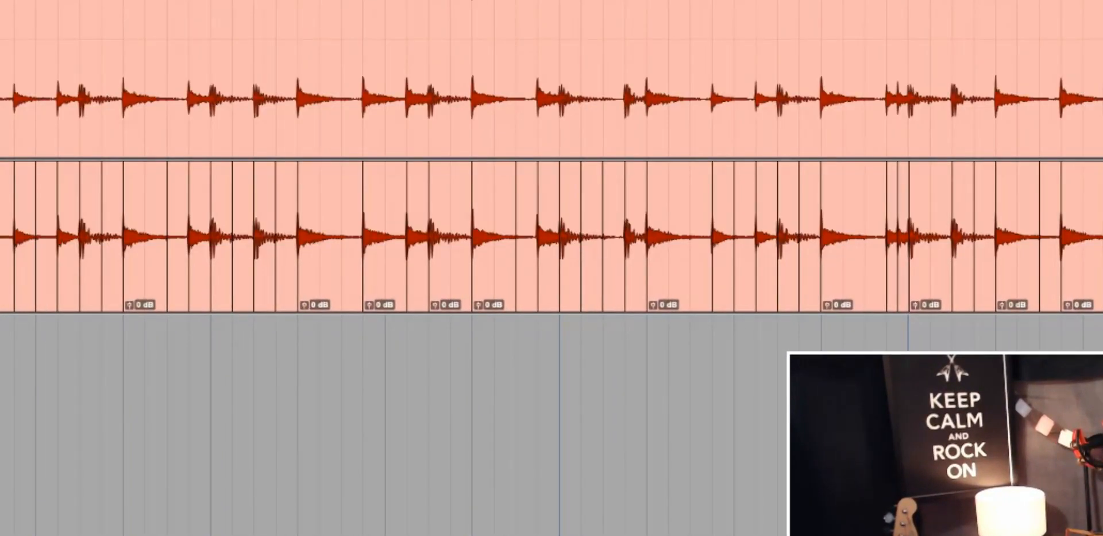
click(6, 235)
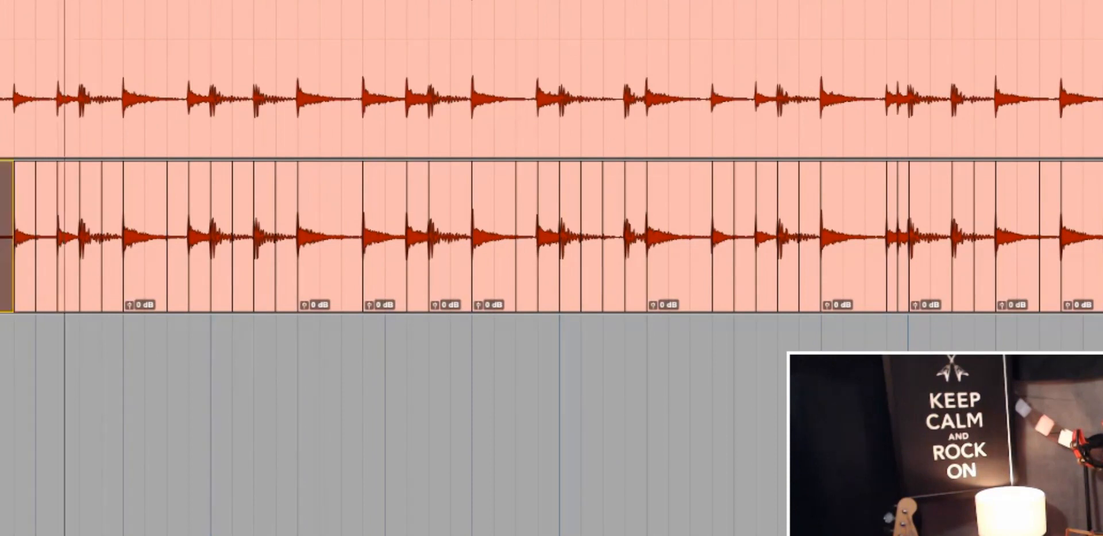
shift+click(68, 235)
shift+click(90, 235)
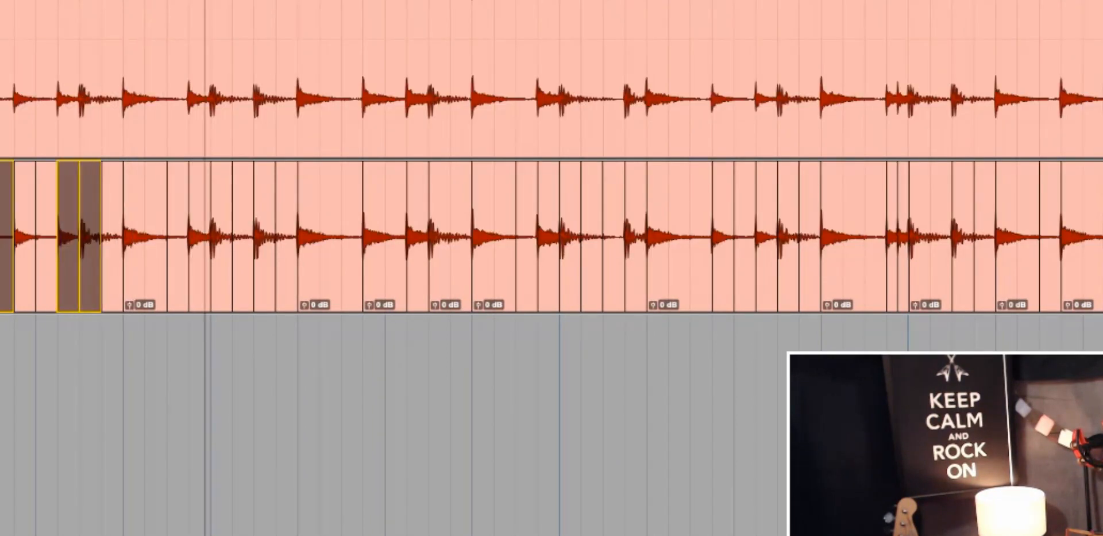
shift+click(145, 235)
shift+click(302, 235)
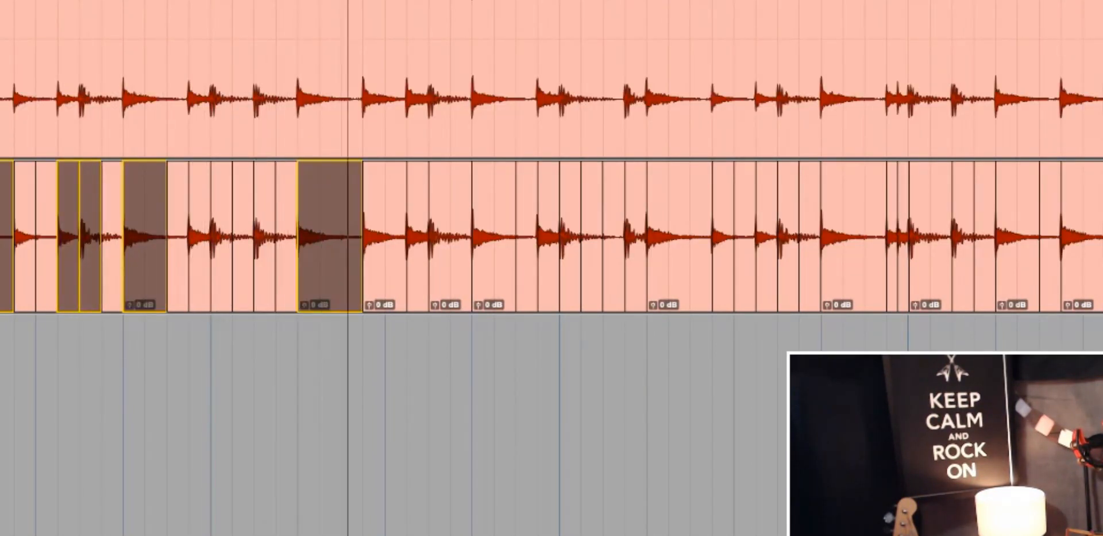
shift+click(401, 235)
shift+click(418, 236)
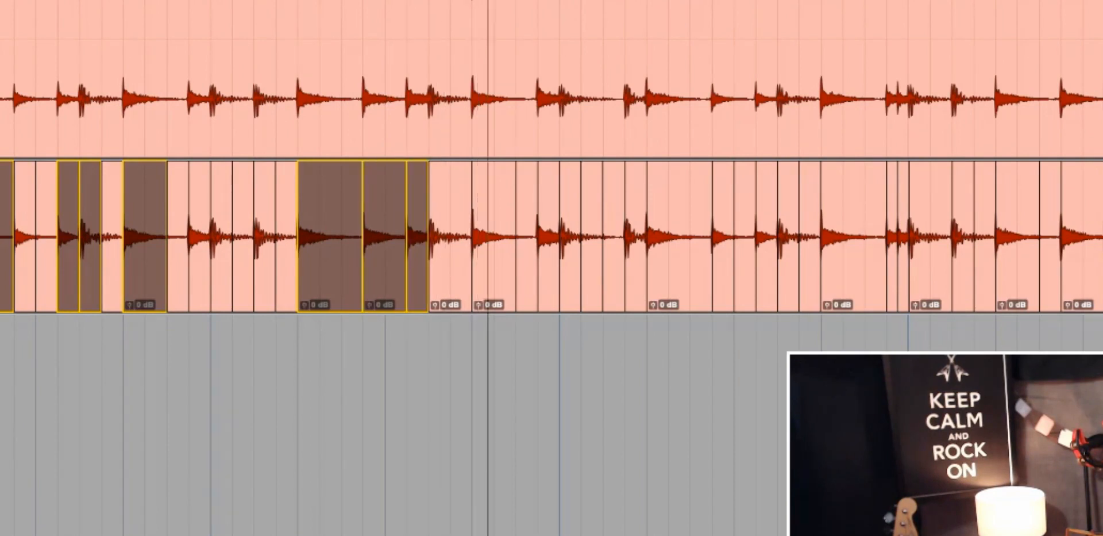
shift+click(494, 236)
shift+click(548, 236)
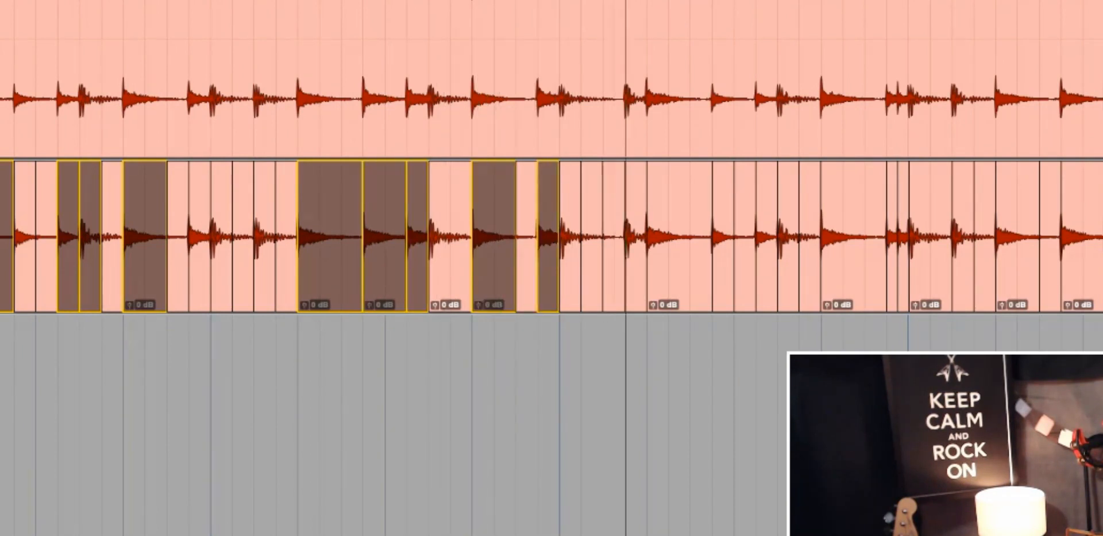
shift+click(667, 236)
shift+click(723, 235)
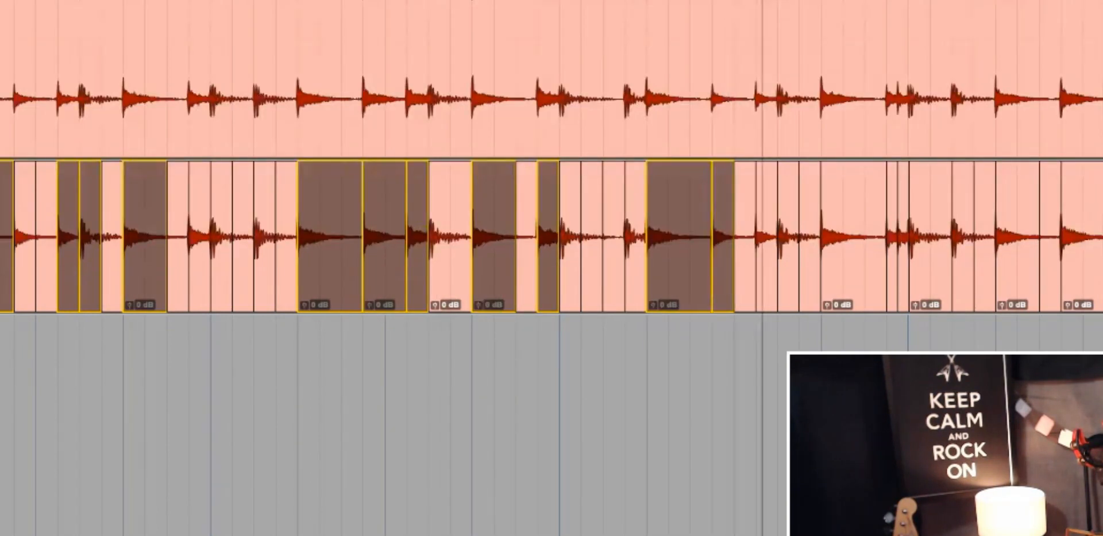
shift+click(766, 236)
shift+click(852, 235)
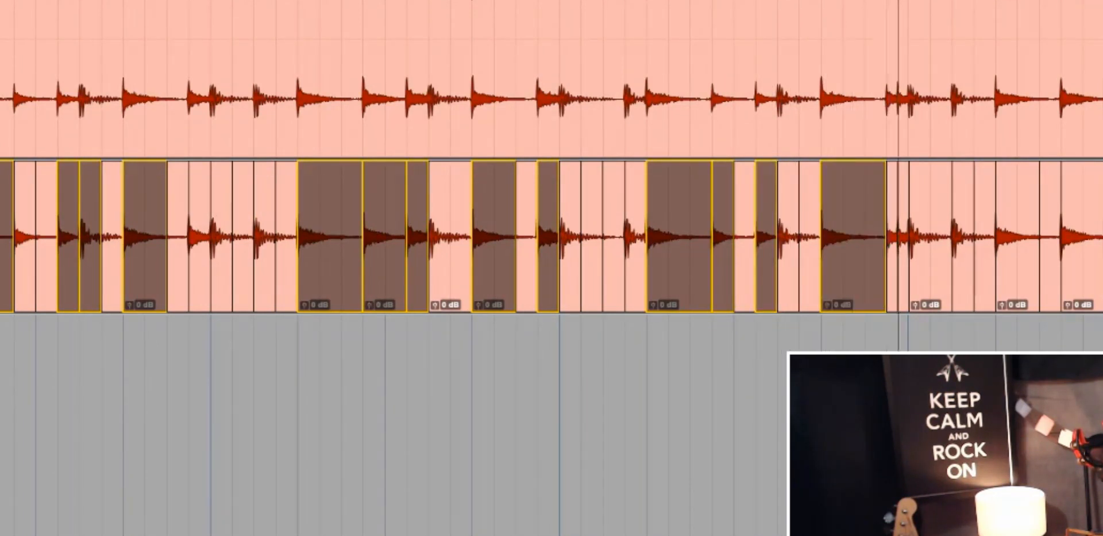
shift+click(892, 236)
shift+click(903, 236)
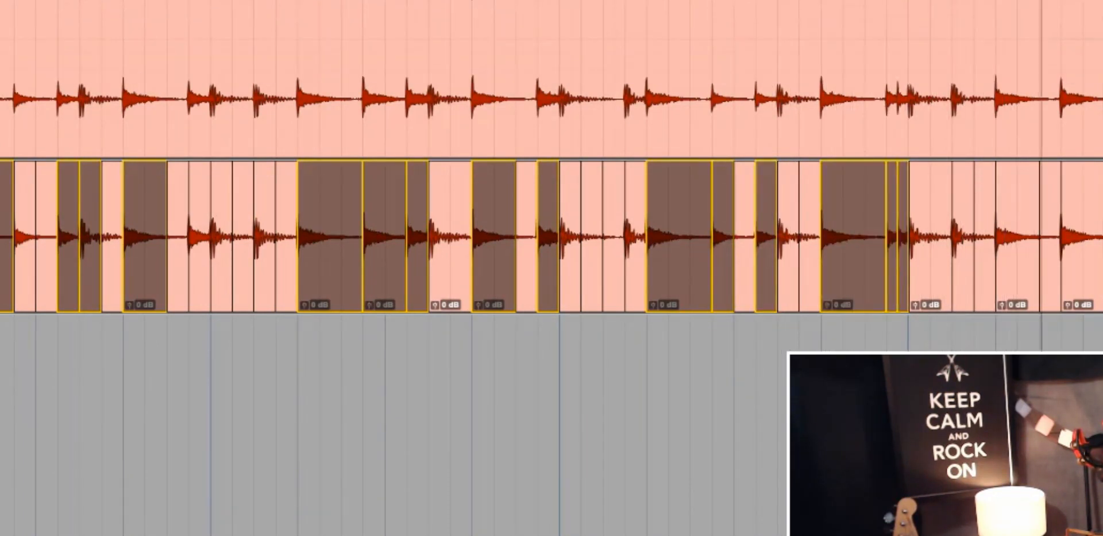
shift+click(1017, 235)
shift+click(1082, 235)
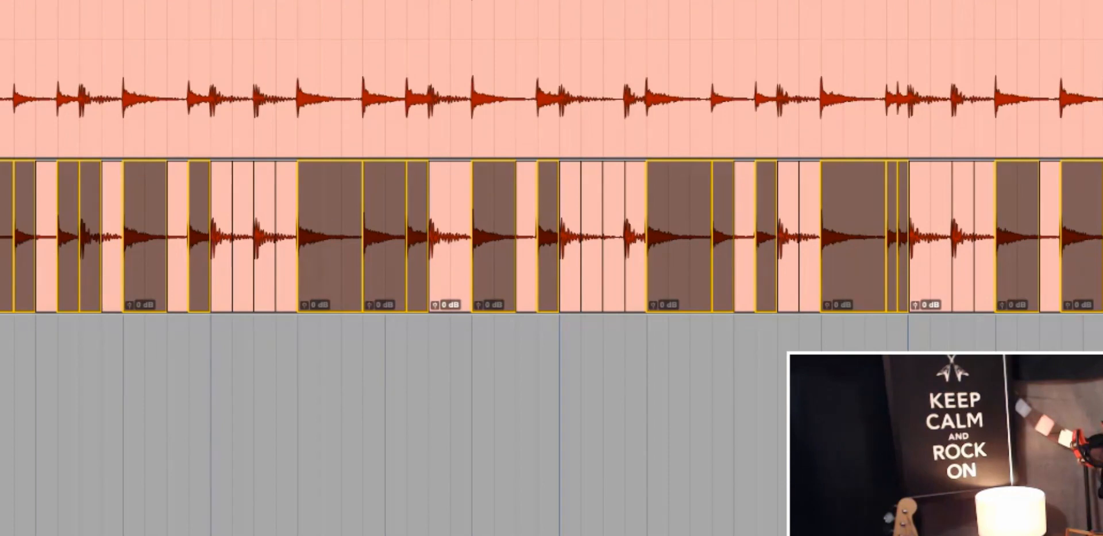
key(Delete)
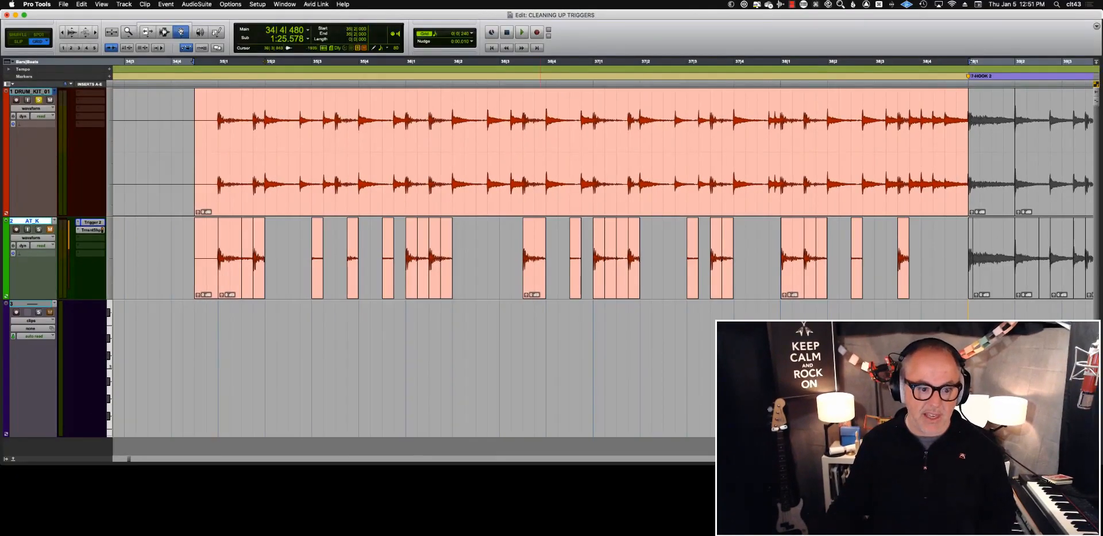
Play the section and delete the leftover AT_K clips holding only silence or decay tails, between 34|4|480 and the 7-HOOK 2 marker.
key(space)
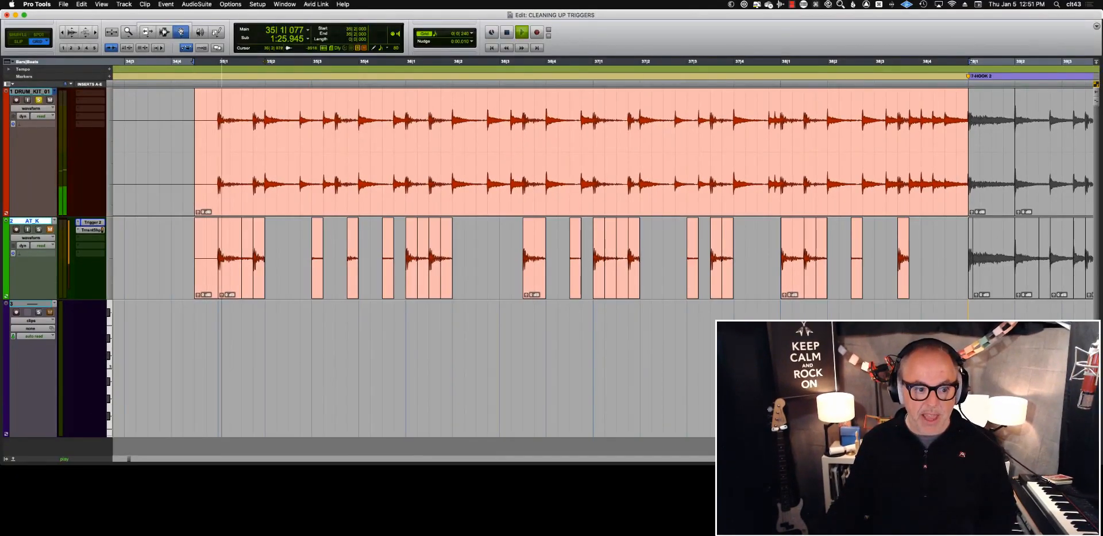
key(space)
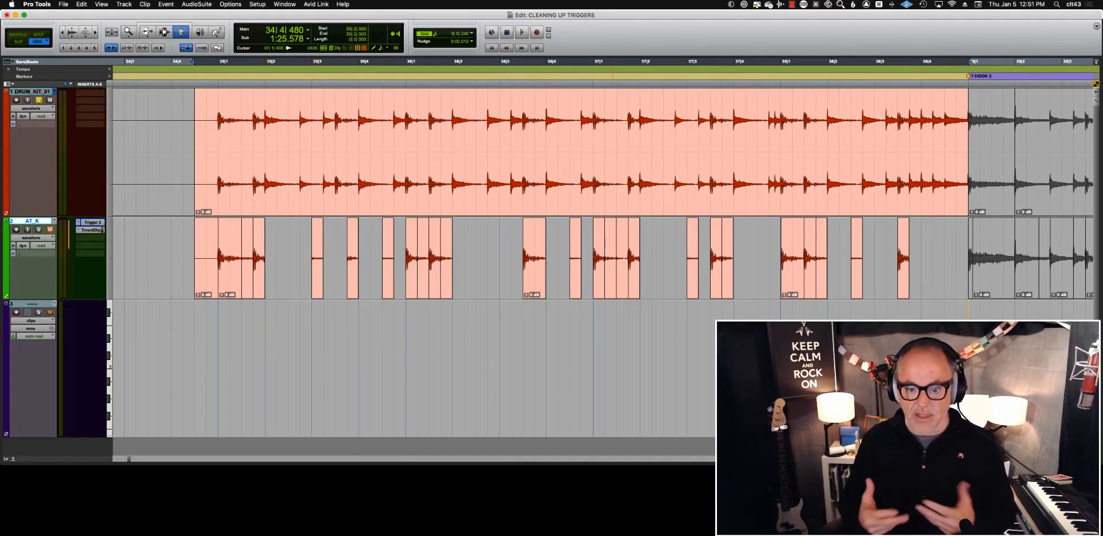
click(316, 259)
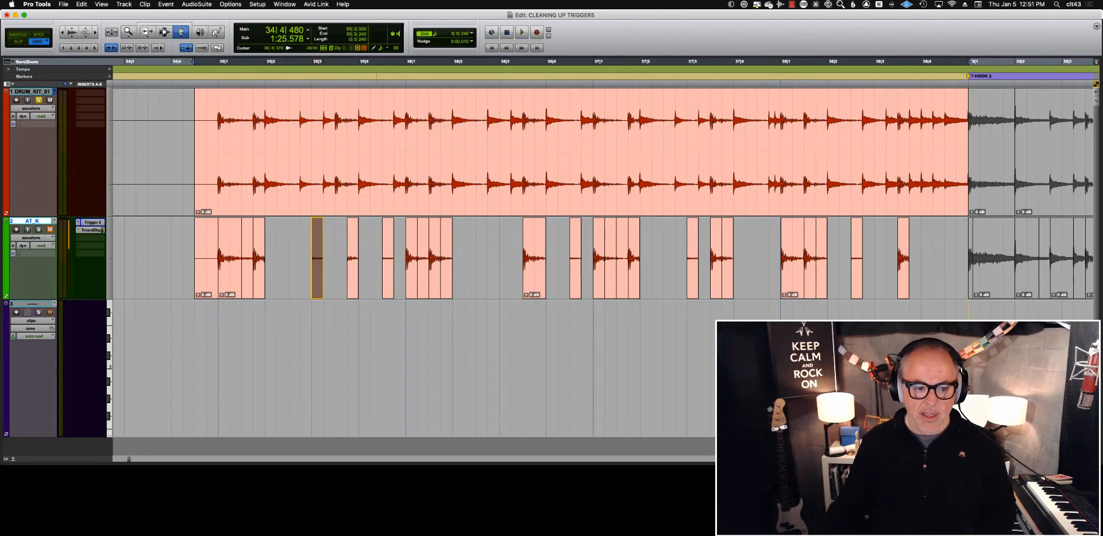
shift+click(353, 258)
shift+click(387, 258)
shift+click(423, 259)
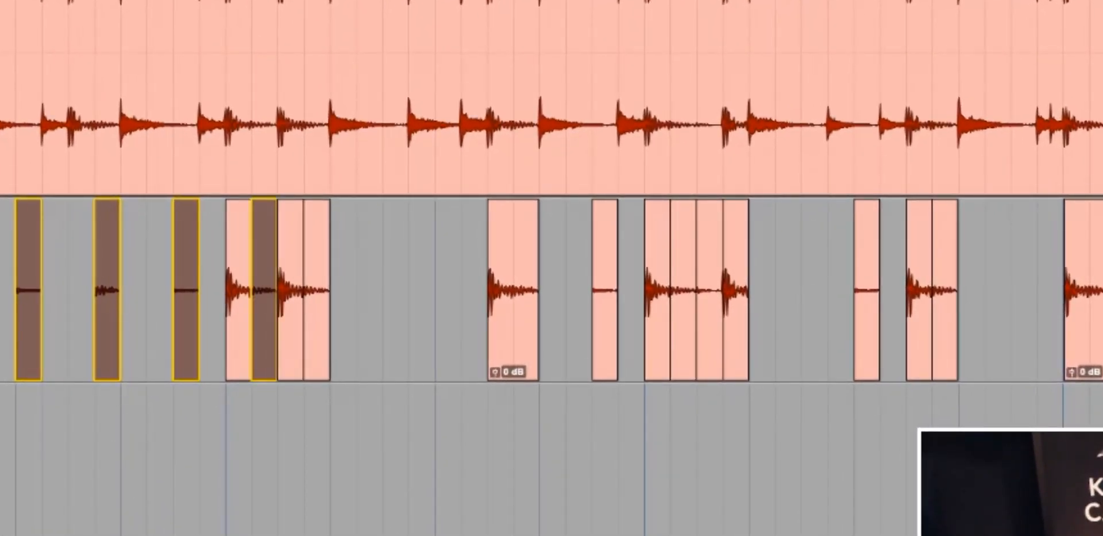
shift+click(605, 321)
shift+click(684, 321)
shift+click(709, 322)
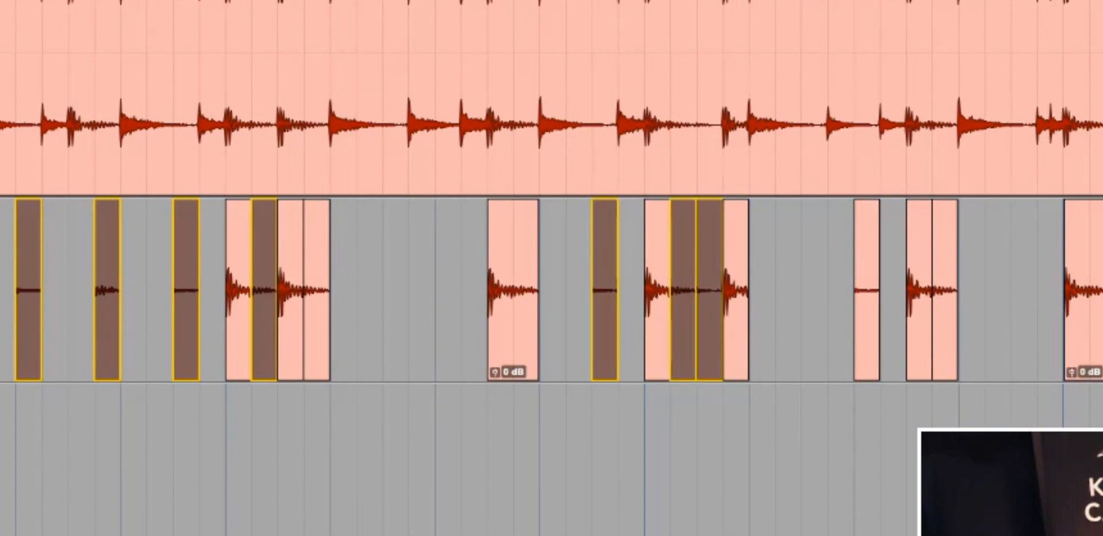
shift+click(867, 322)
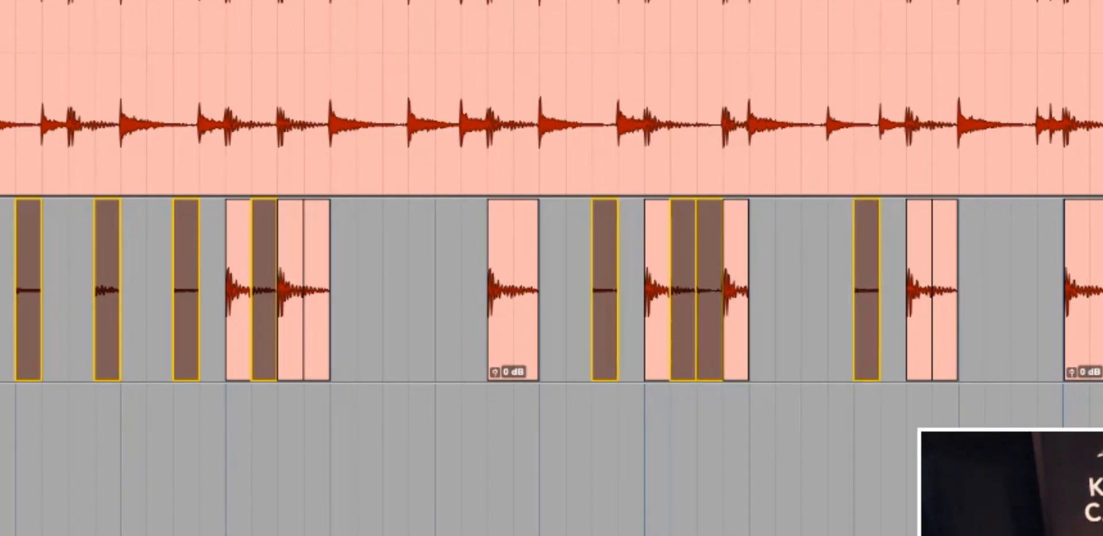
shift+click(944, 321)
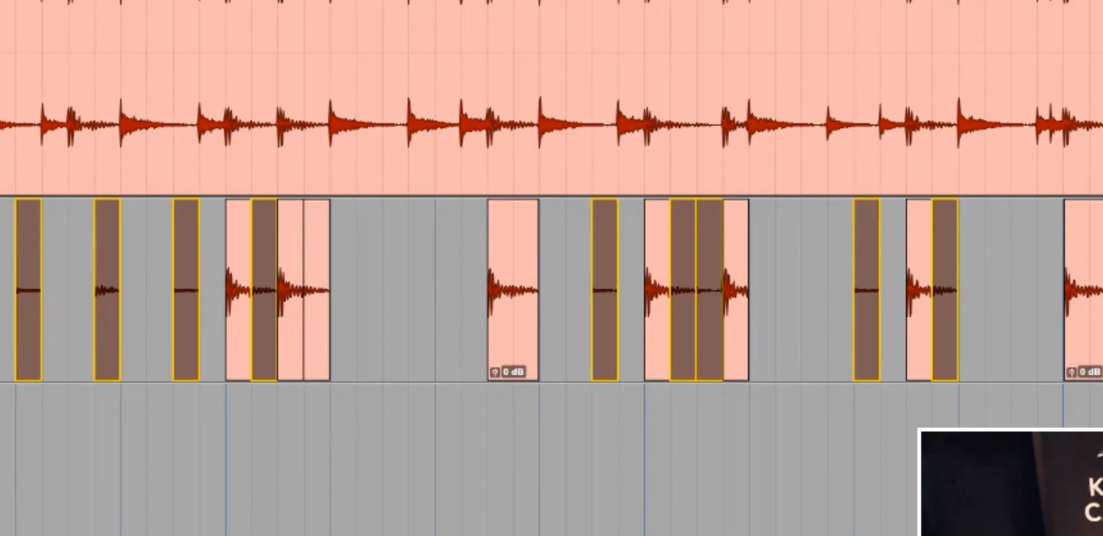
key(Delete)
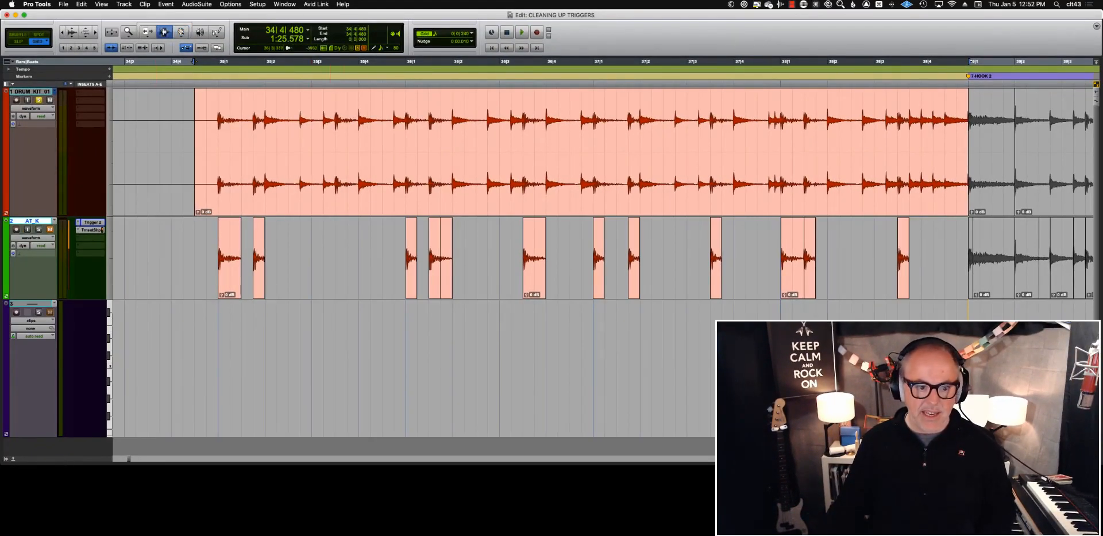
Copy the kick hit from 35|3|480 to 35|4 on DRUM_KIT_01 onto AT_K at the same position and delete its tail.
drag(336, 152, 359, 152)
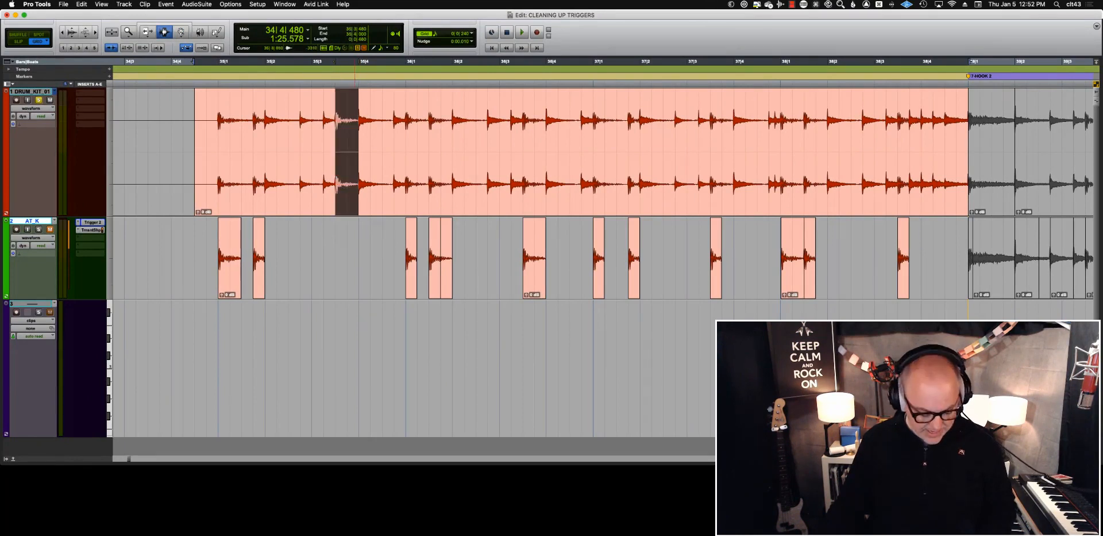
key(semicolon)
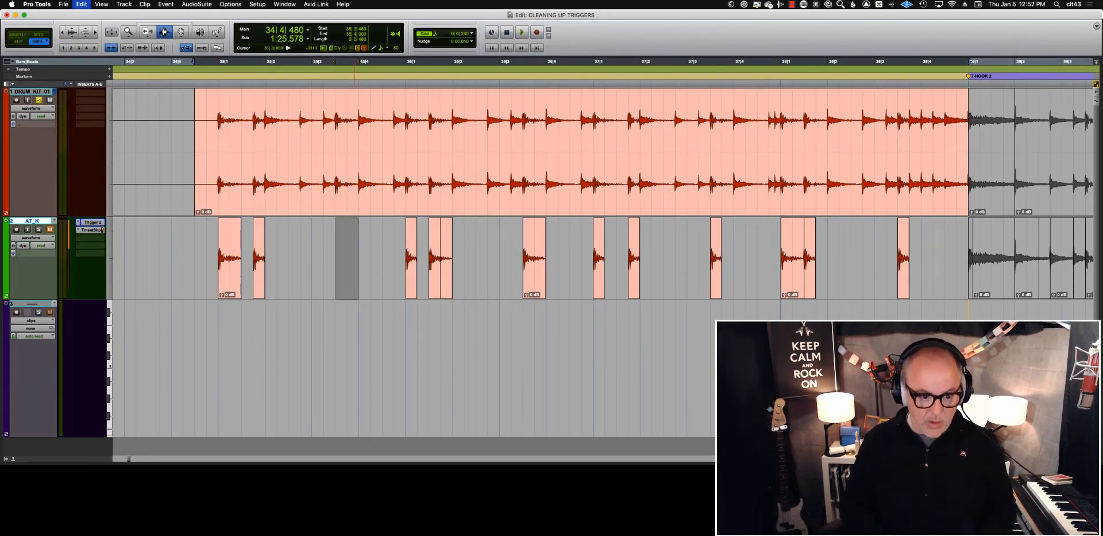
key(super+v)
key(period)
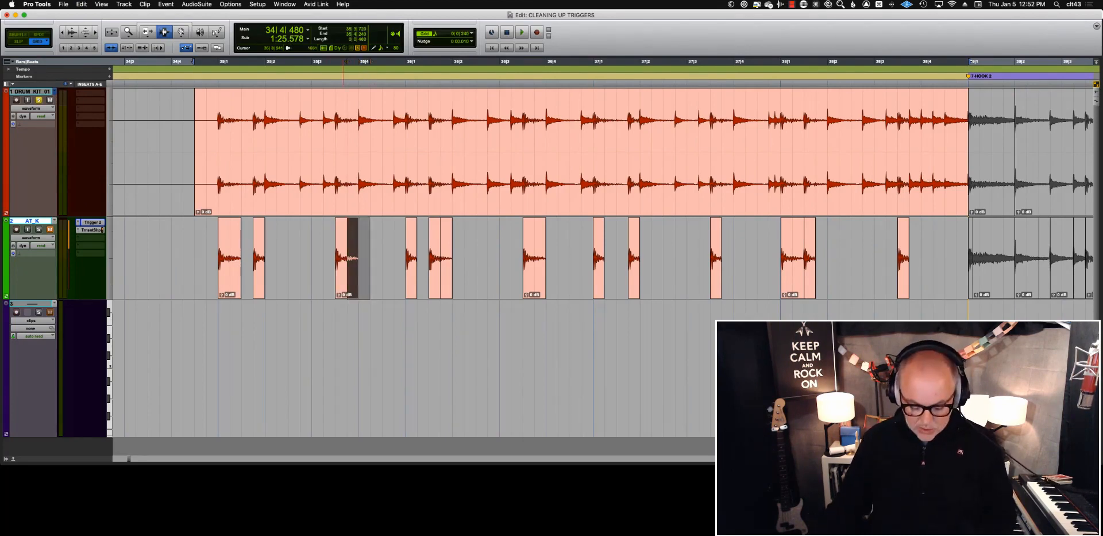
key(Delete)
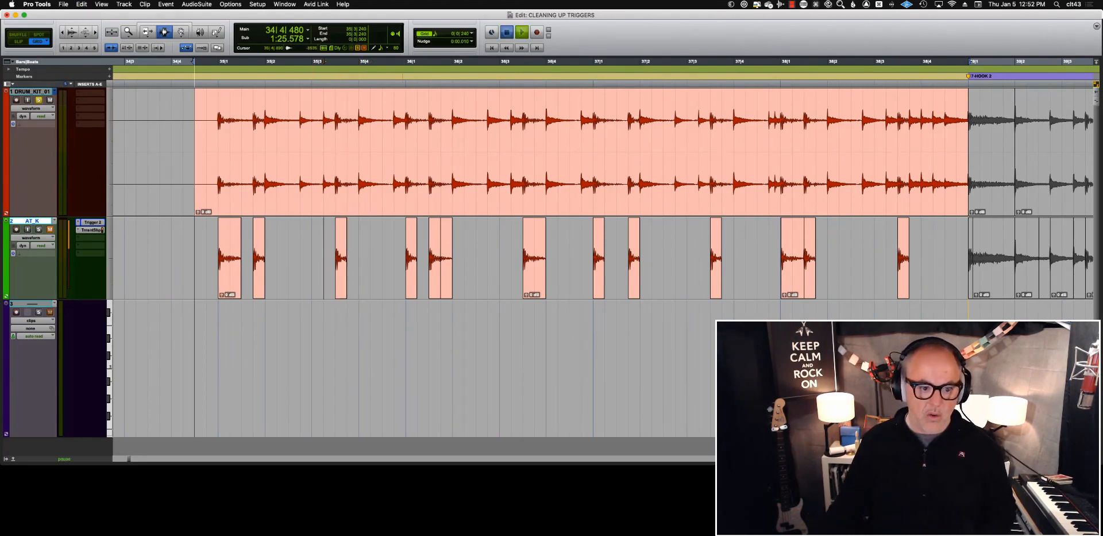
Play the section and delete the leftover AT_K tail clip starting at 36|1|720.
key(space)
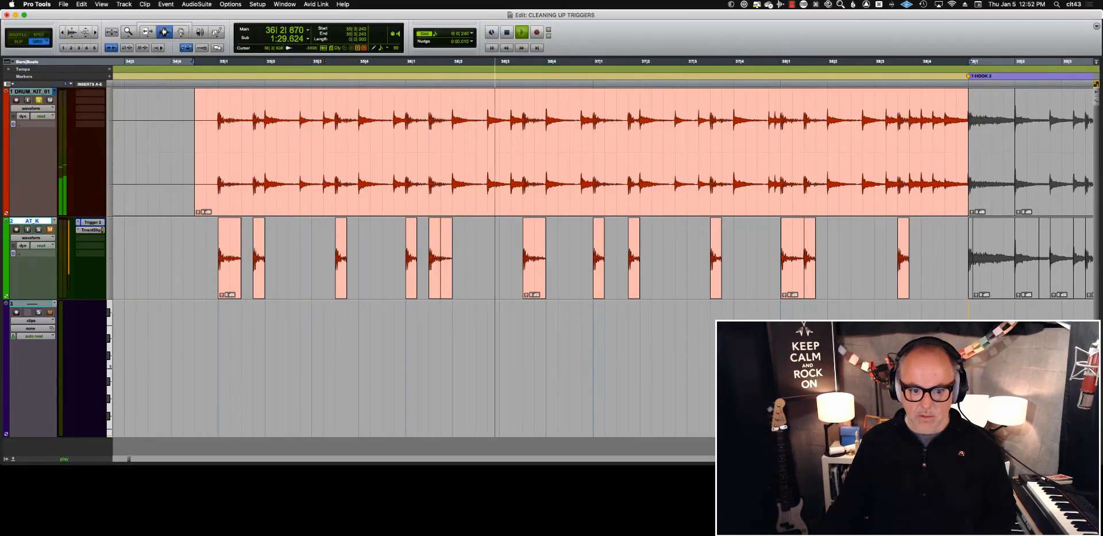
key(Delete)
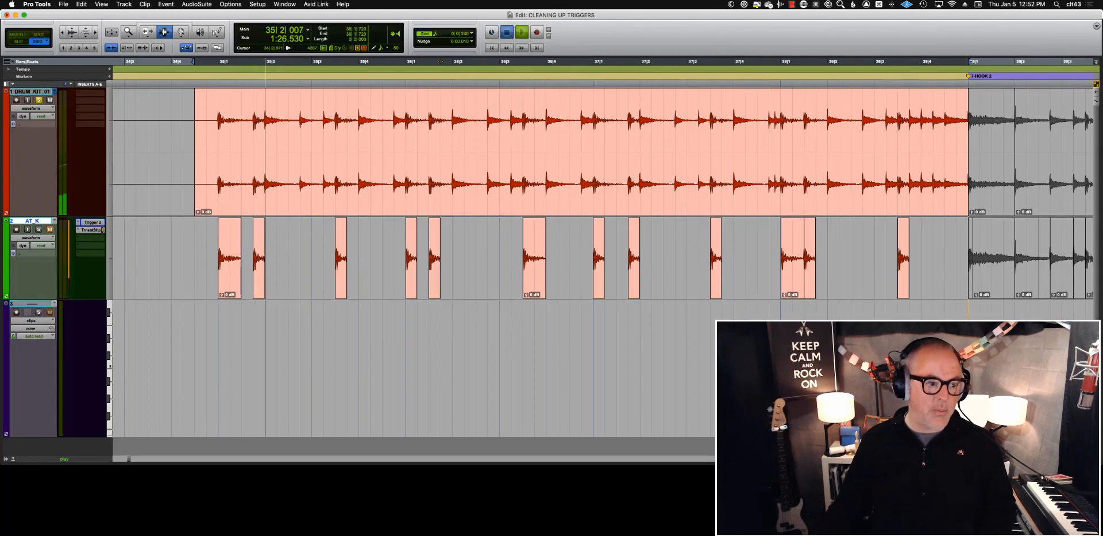
key(space)
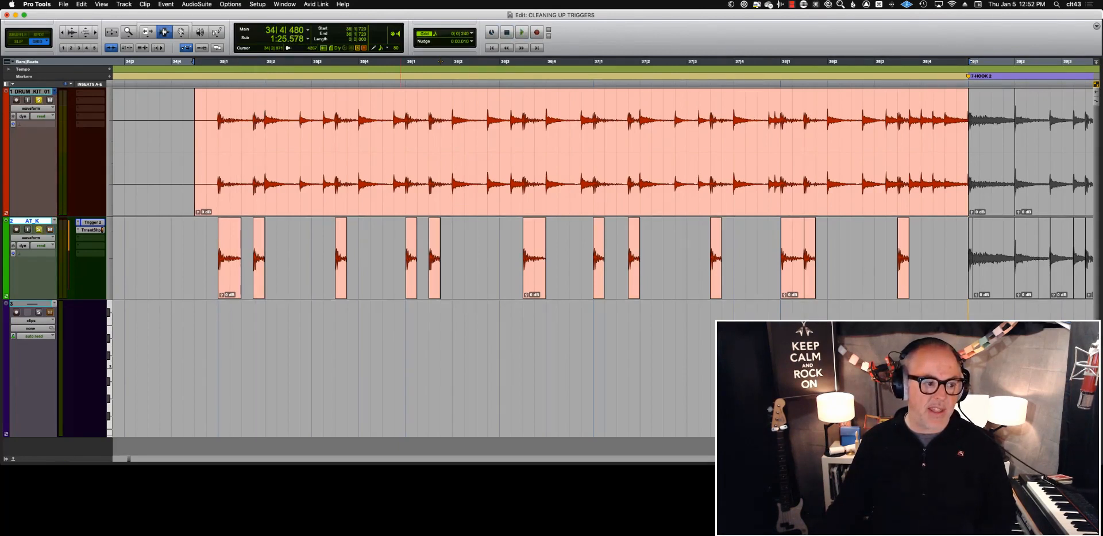
Audition the cleaned section from 34|4|480 with only AT_K soloed, and again with DRUM_KIT_01 and AT_K together.
key(space)
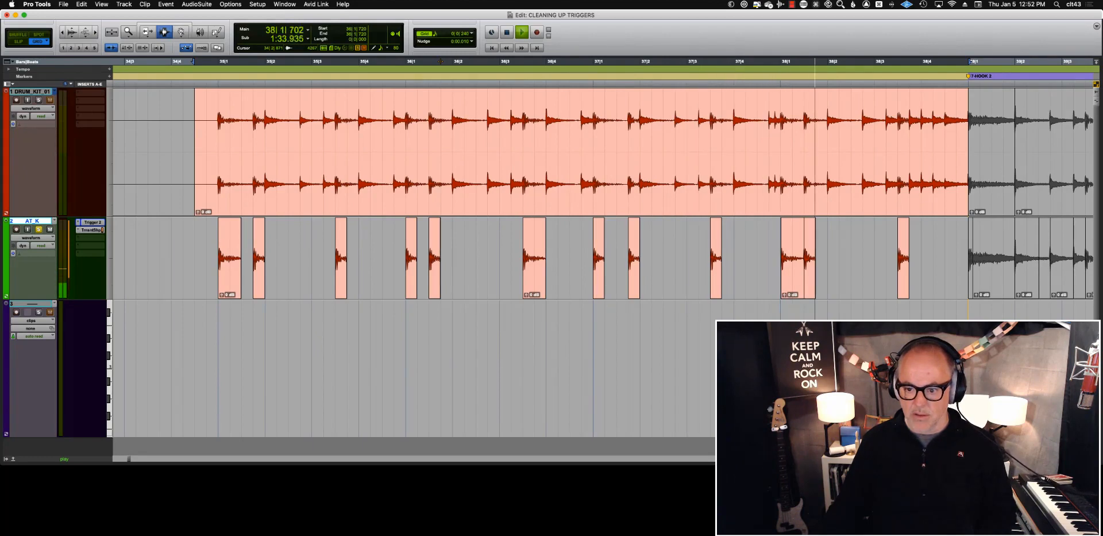
key(space)
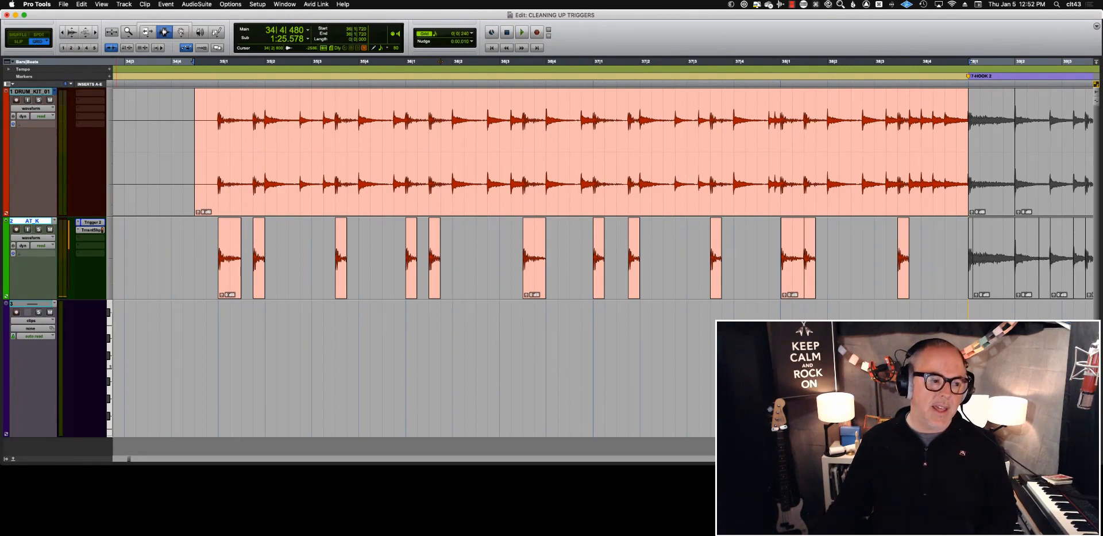
key(space)
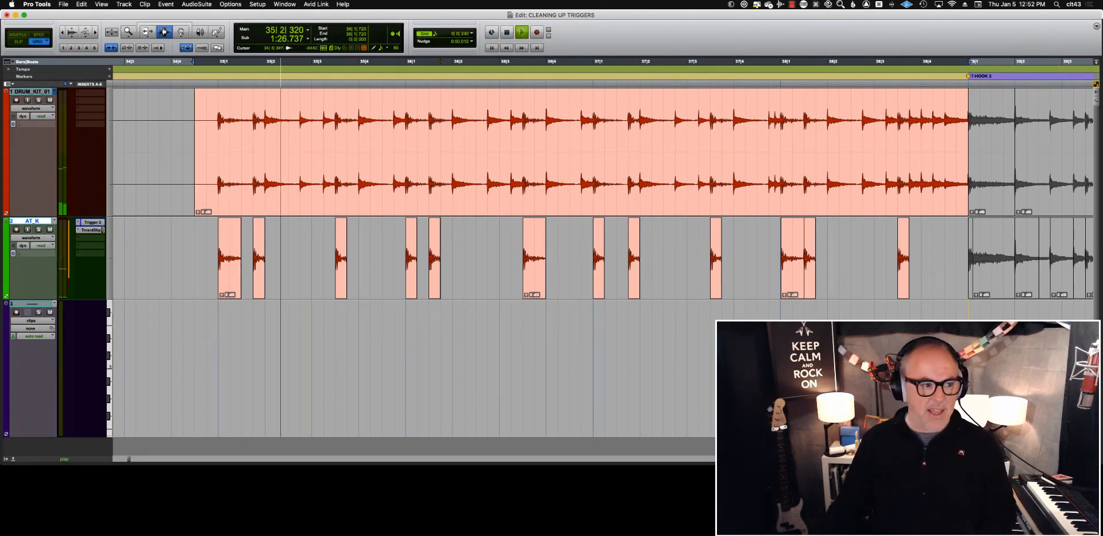
key(space)
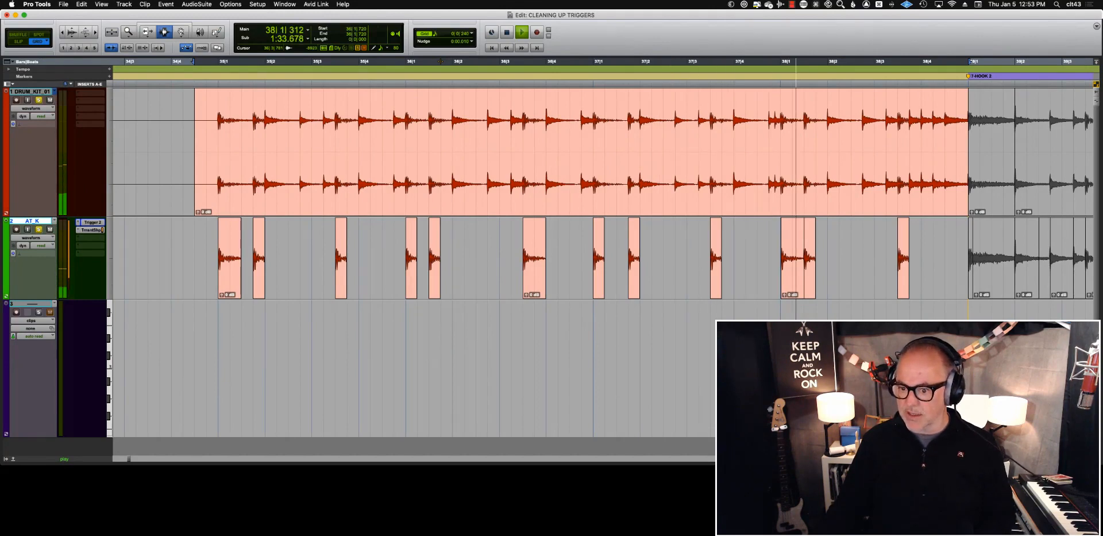
key(space)
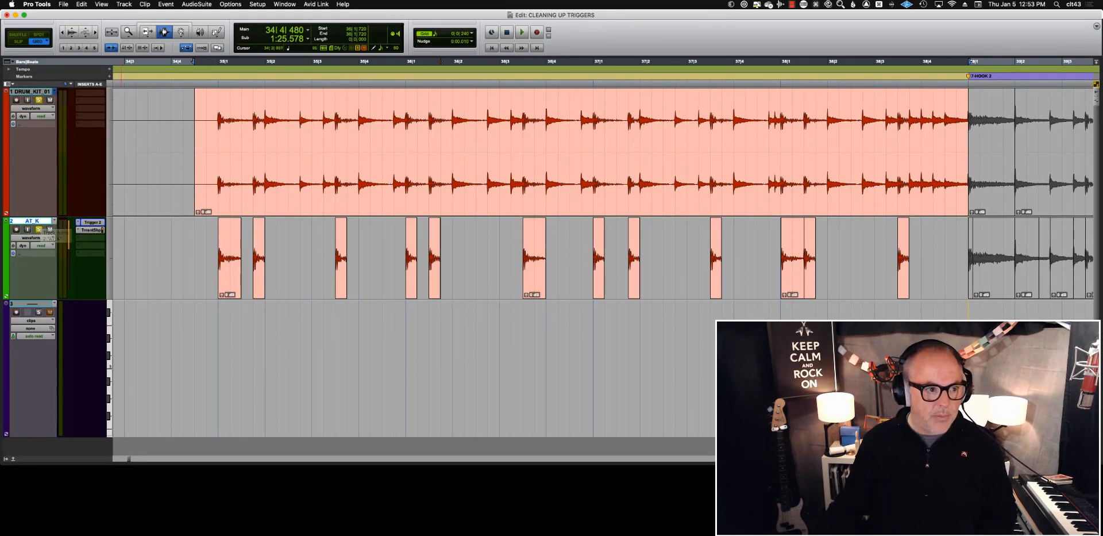
Import SN_BEAUTY as a new track from the session file T_MIX_TEMPLATE_MAY_2022.ptx.
click(63, 4)
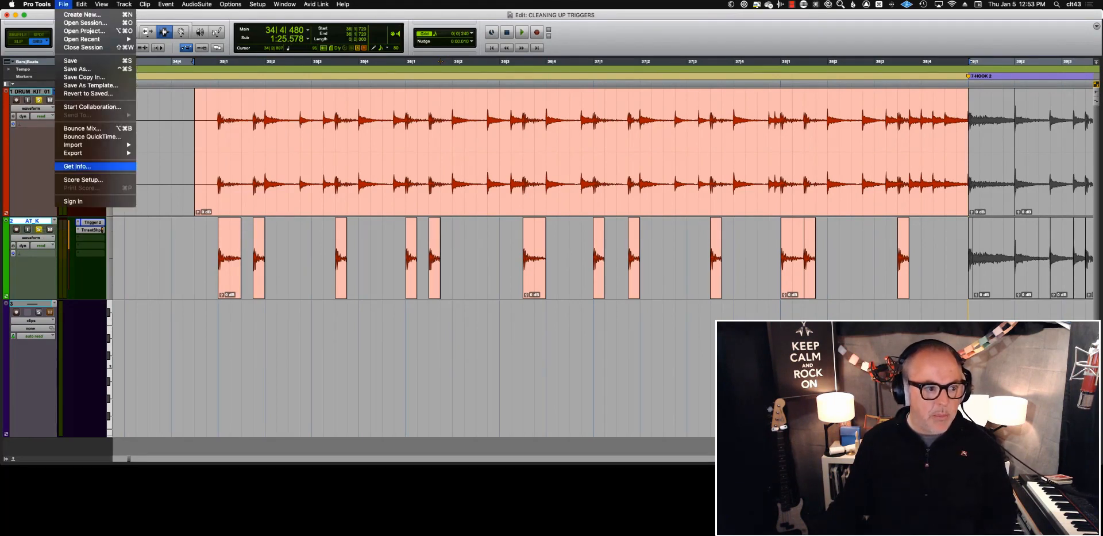
mouse_move(73, 145)
click(164, 182)
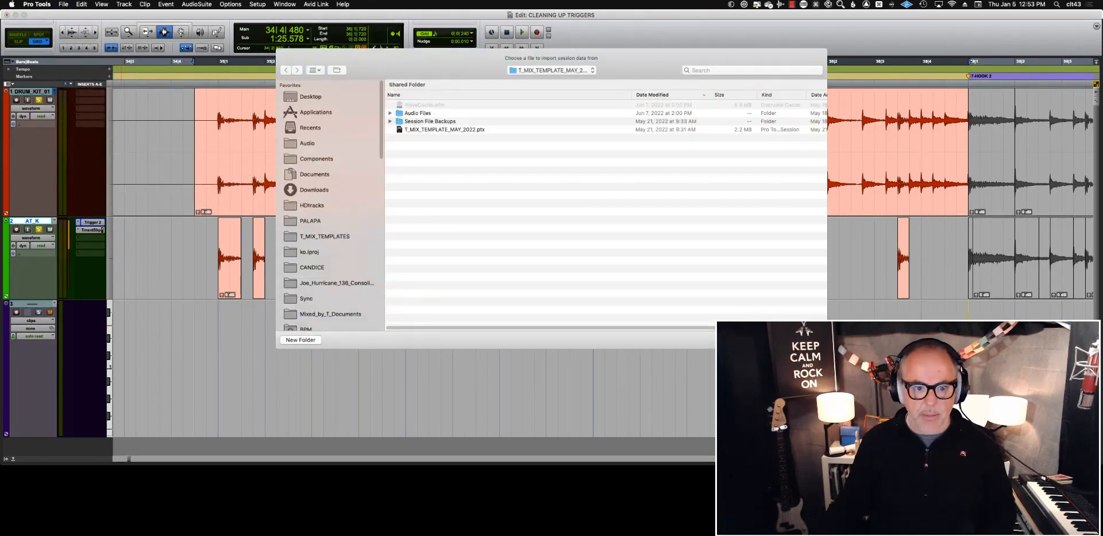
double_click(444, 130)
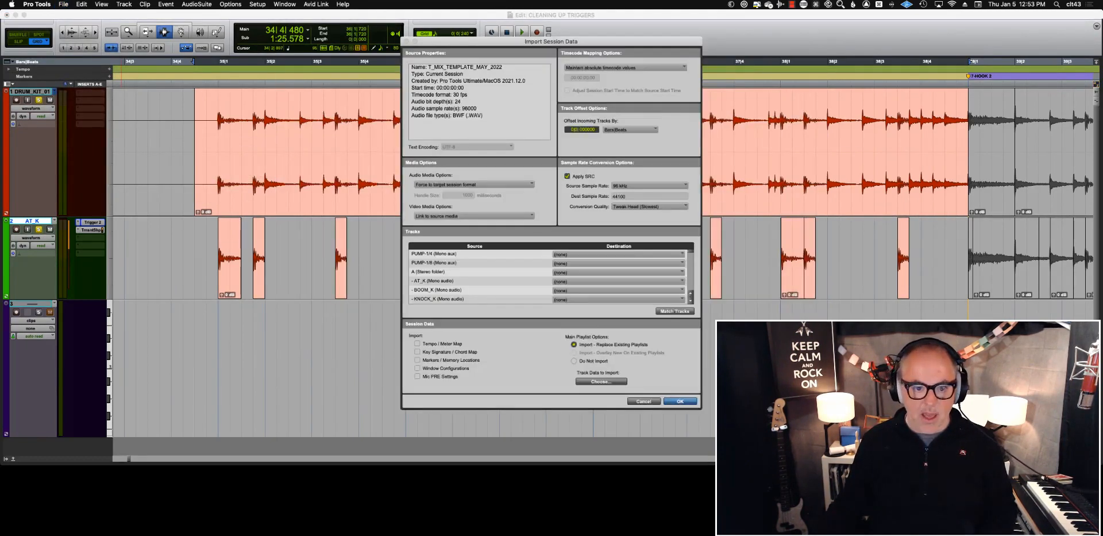
scroll(549, 276, down, 3)
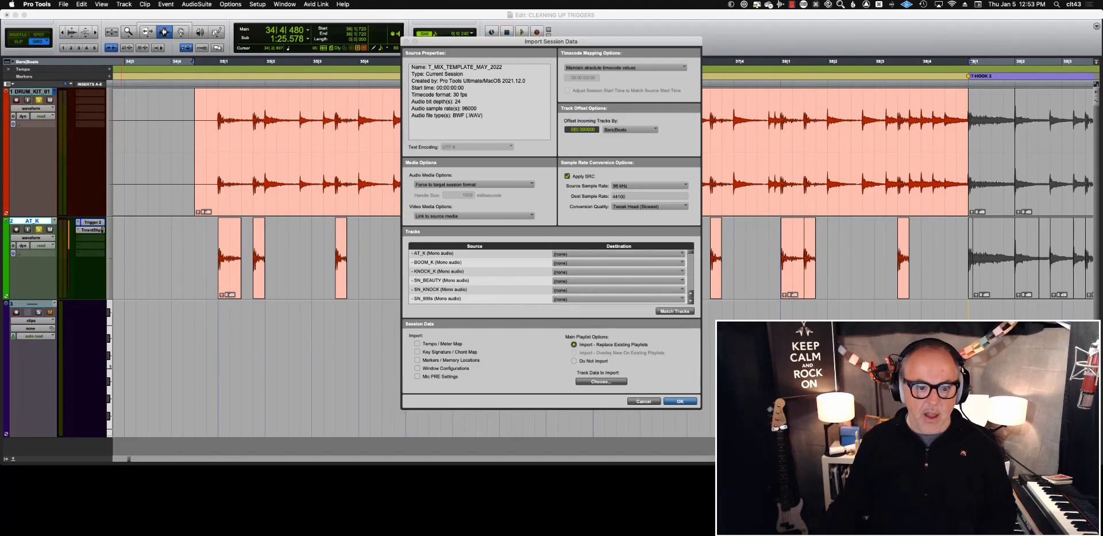
click(442, 281)
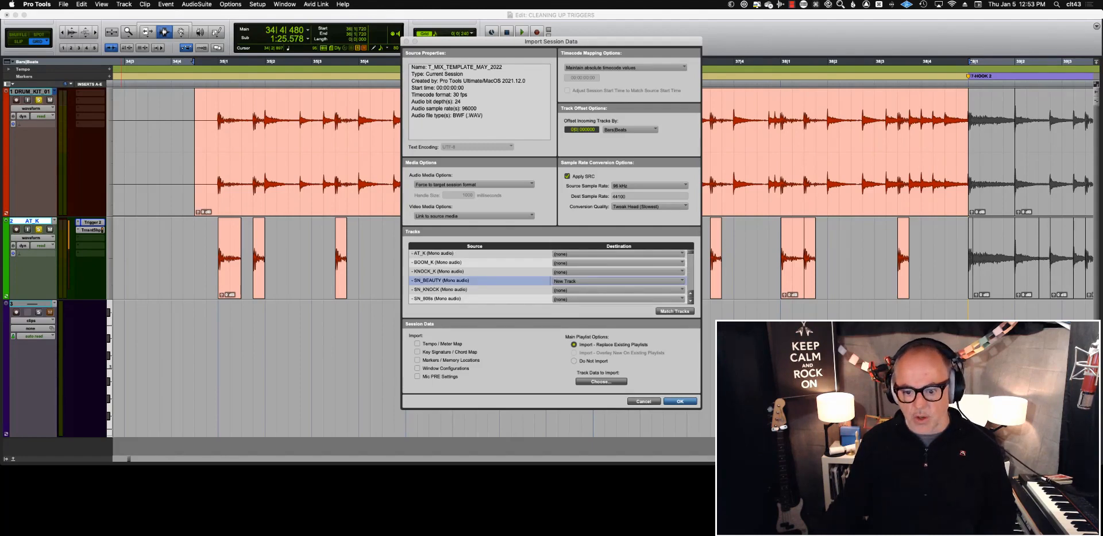
key(Return)
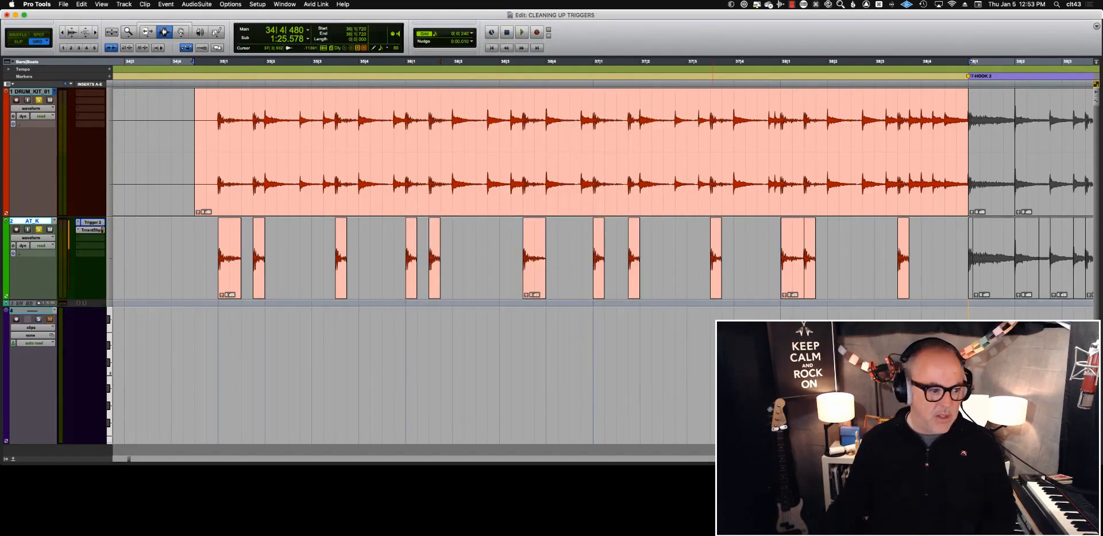
Set the SN_BEAUTY track height to medium and make the track active.
click(110, 303)
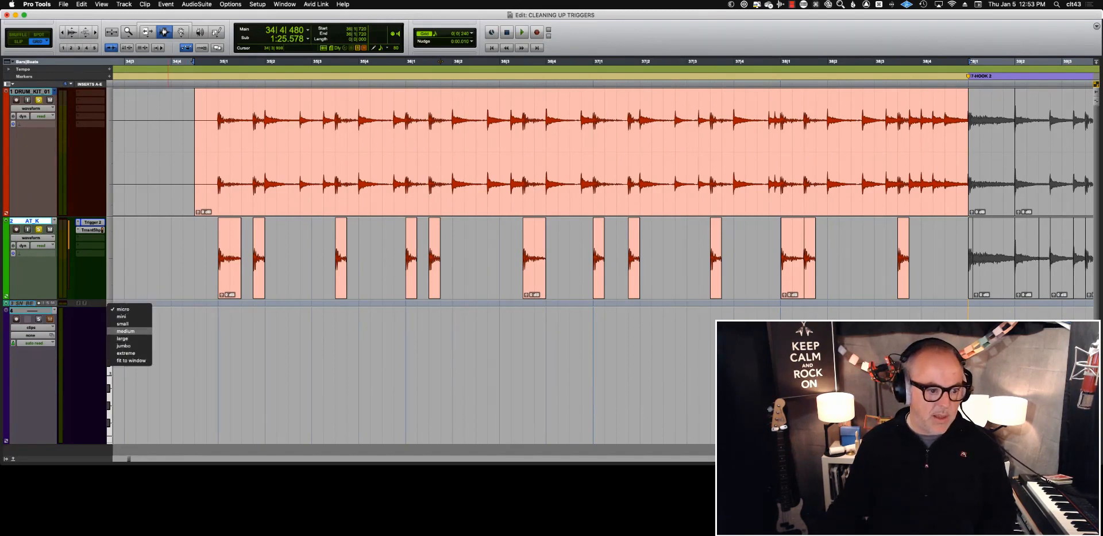
click(124, 330)
click(33, 303)
right_click(37, 303)
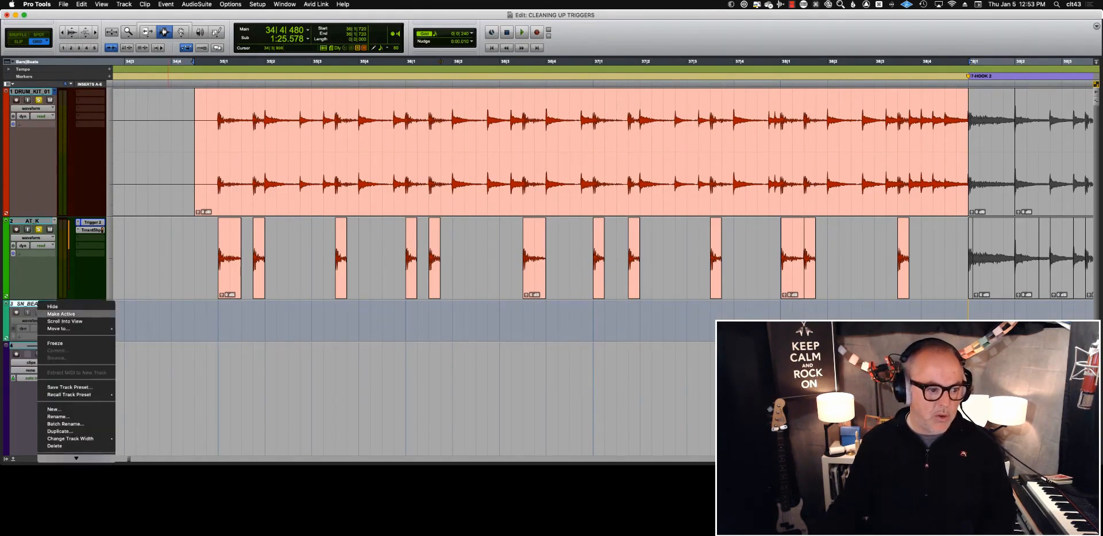
click(54, 313)
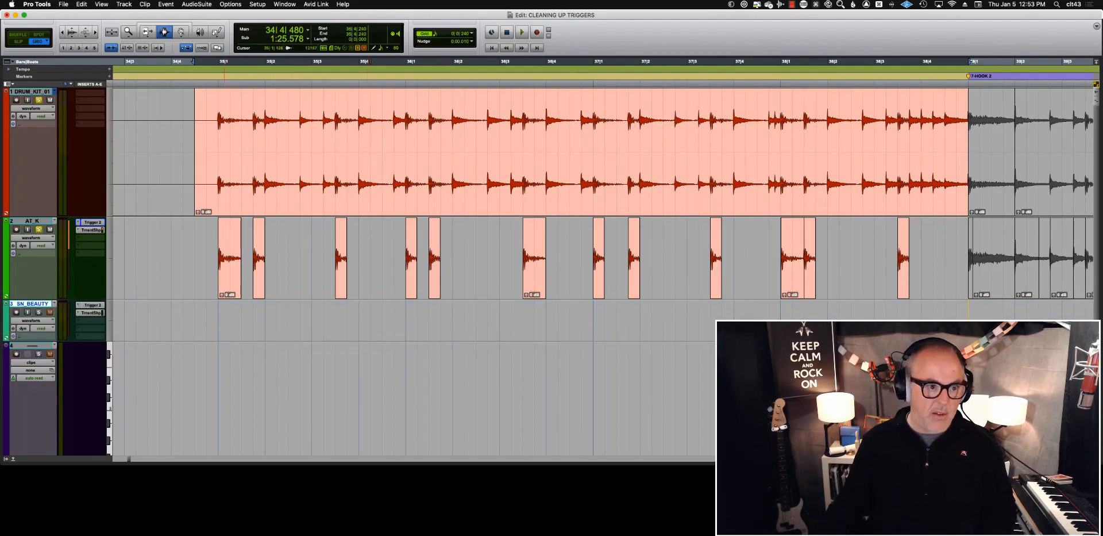
Move SN_BEAUTY directly below DRUM_KIT_01 and copy the drum loop clip starting at 34|4|480 onto it at the same position.
click(181, 32)
click(369, 131)
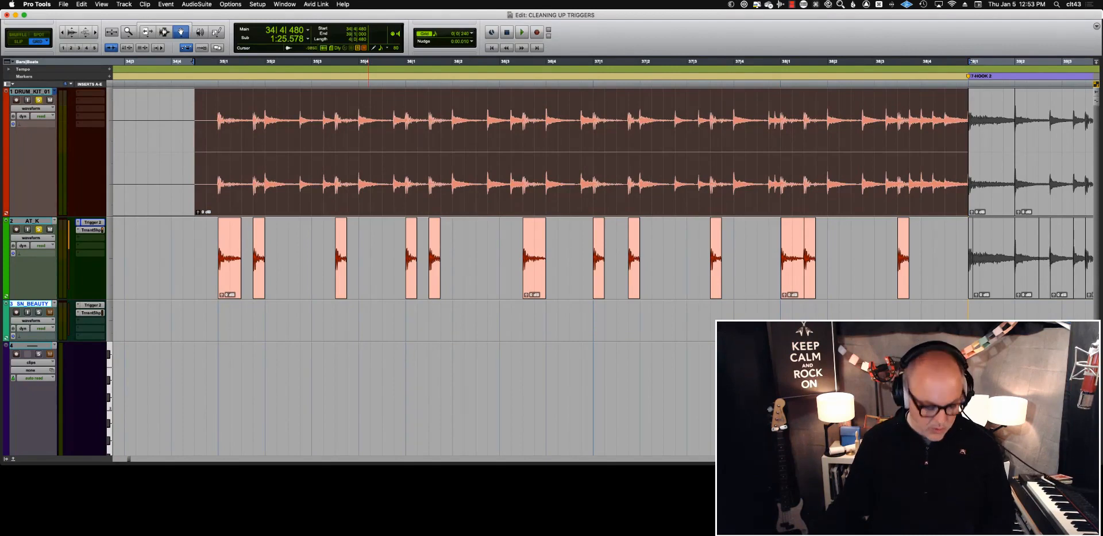
drag(32, 303, 32, 221)
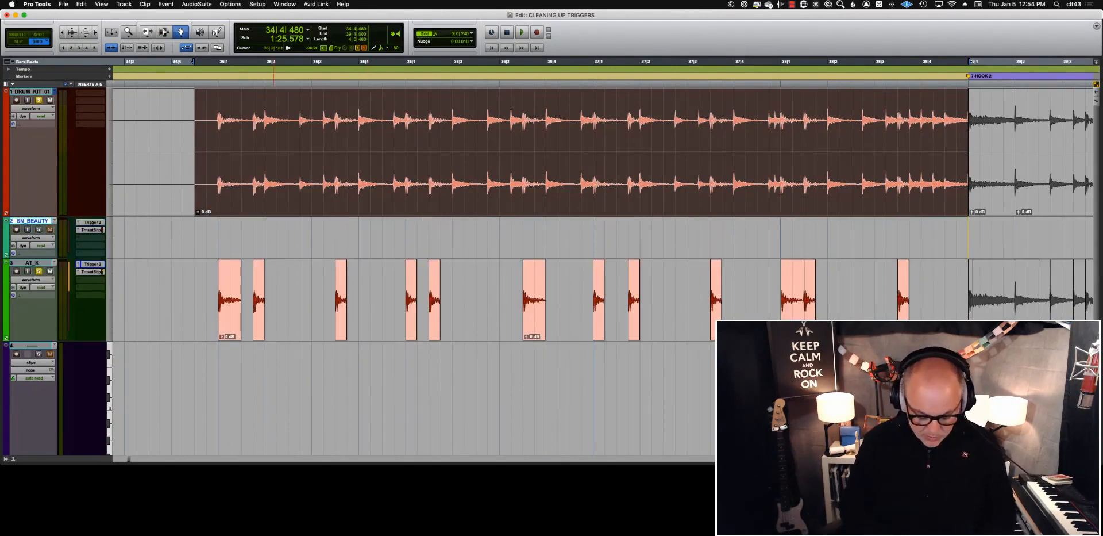
key(semicolon)
key(super+v)
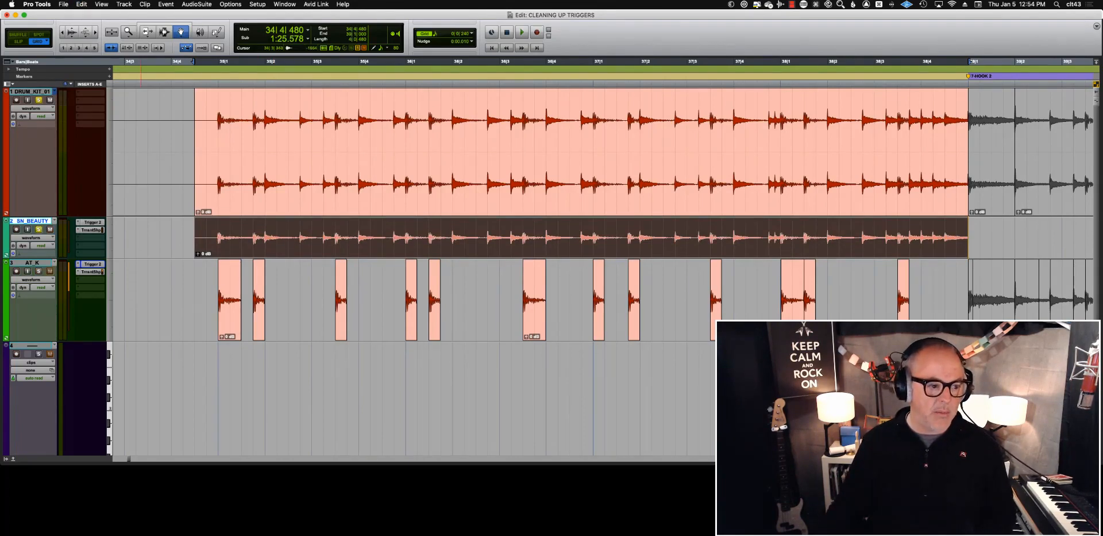
Audition the loop on SN_BEAUTY, open its Trigger 2 plug-in and raise the input volume to 10.08 dB during playback.
key(space)
key(space)
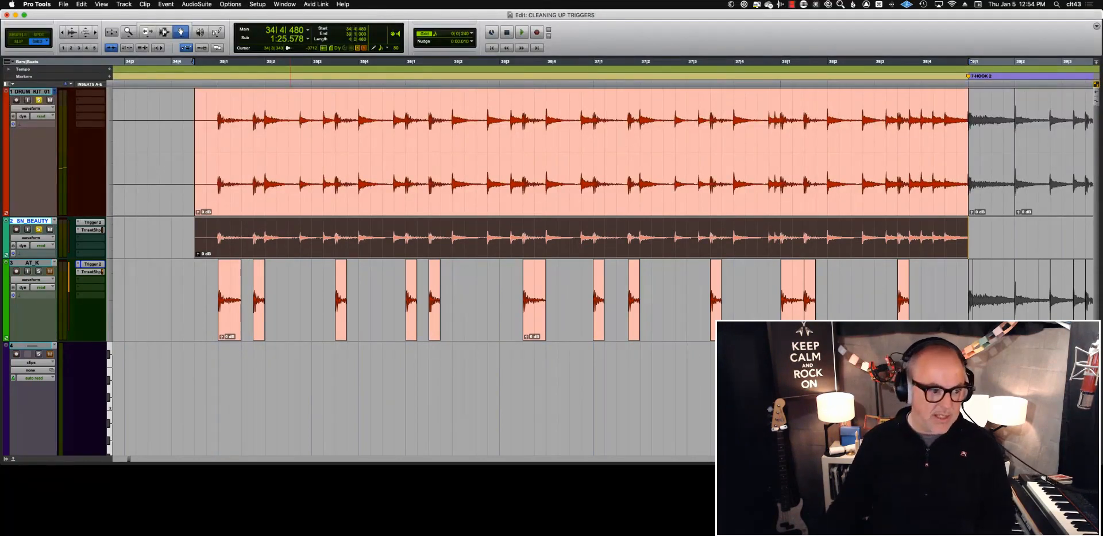
click(93, 222)
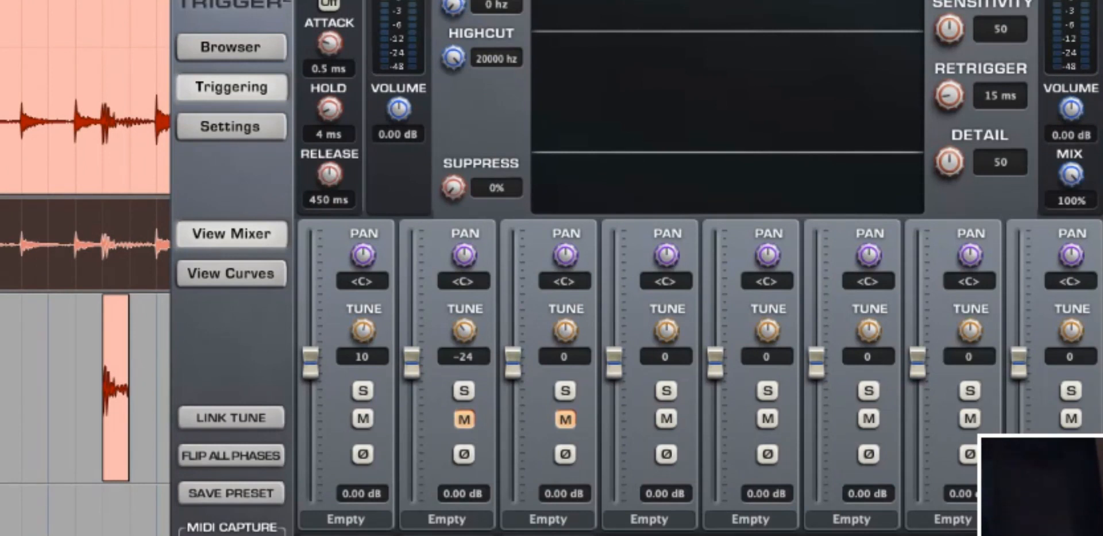
key(space)
drag(398, 109, 399, 54)
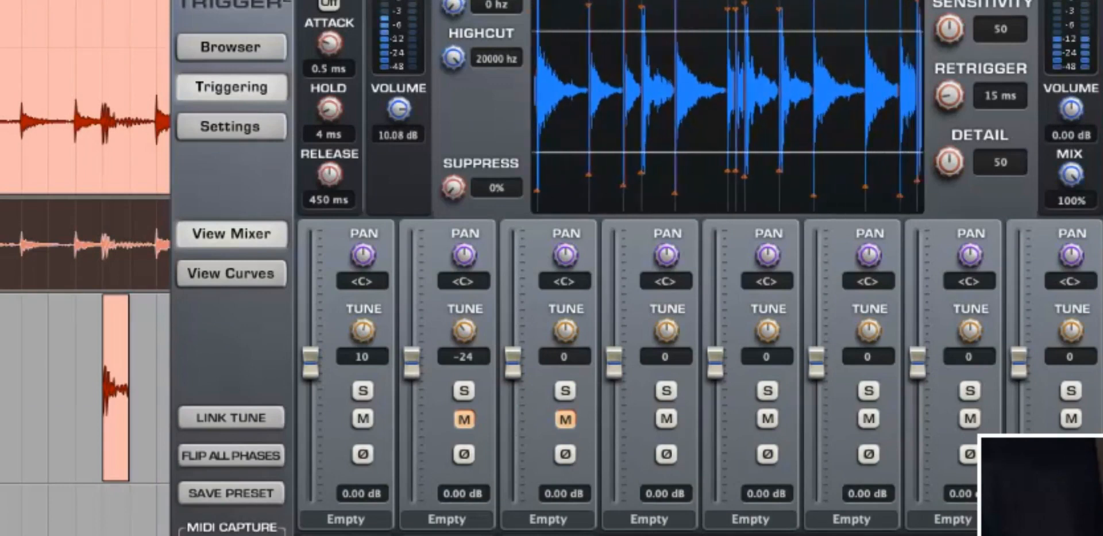
Close the Trigger 2 window and audition the drum loop with the SN_BEAUTY snare trigger.
key(super+w)
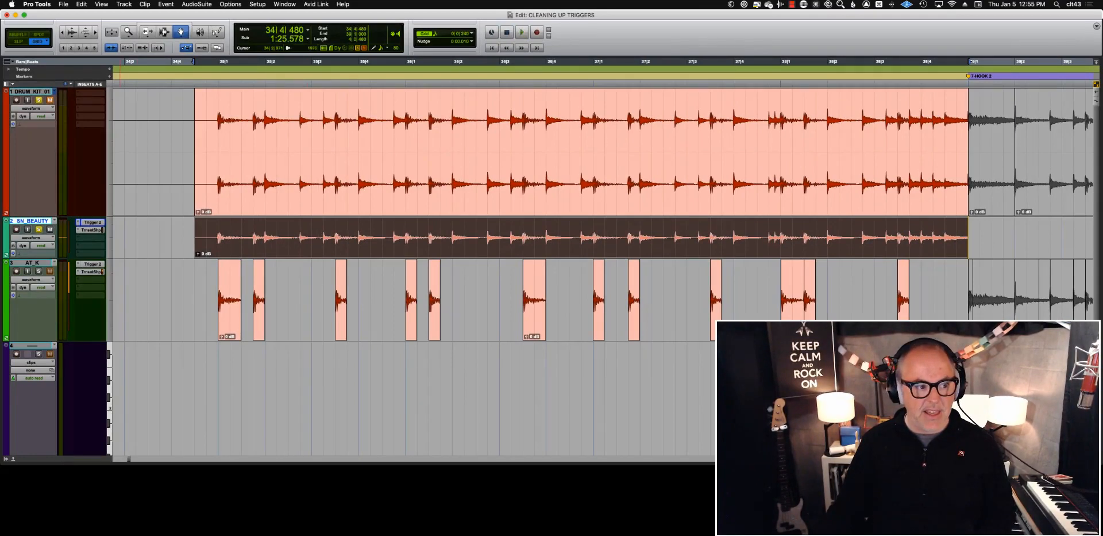
key(space)
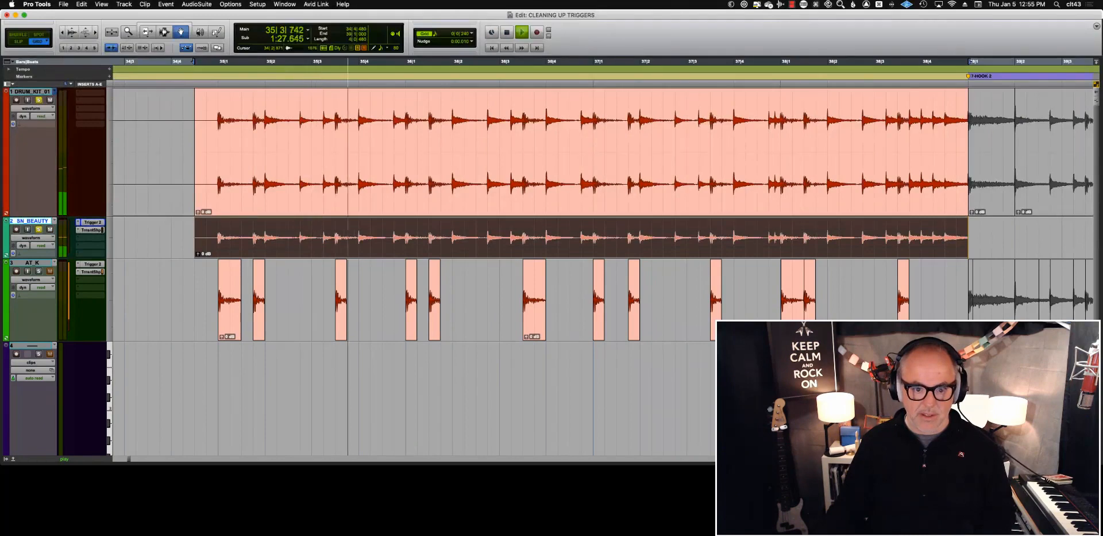
key(space)
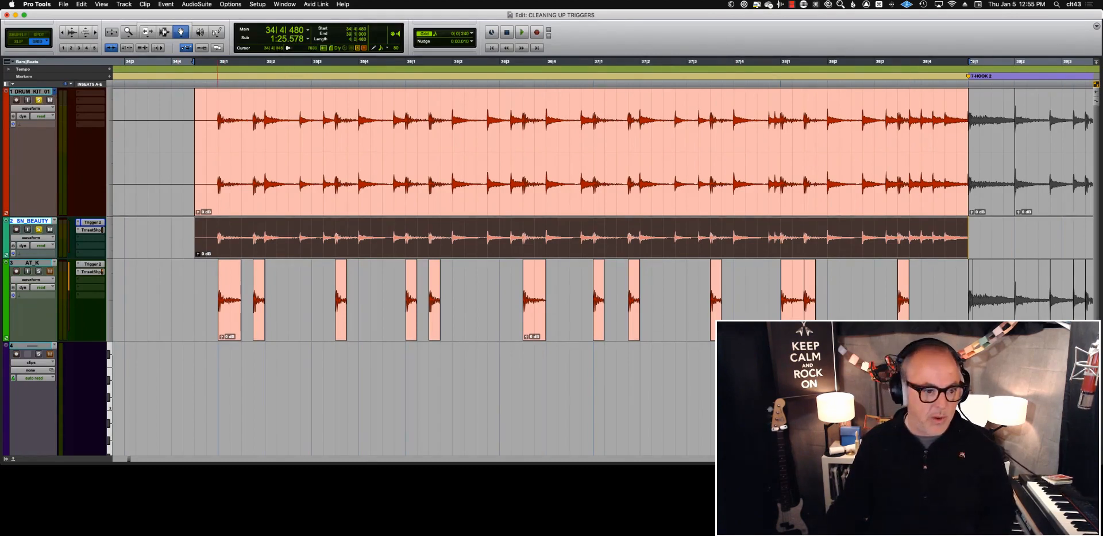
Use the Object Grabber to copy all AT_K kick clips onto SN_BEAUTY at the same positions, accepting the automation prompts, and delete the copies.
right_click(181, 32)
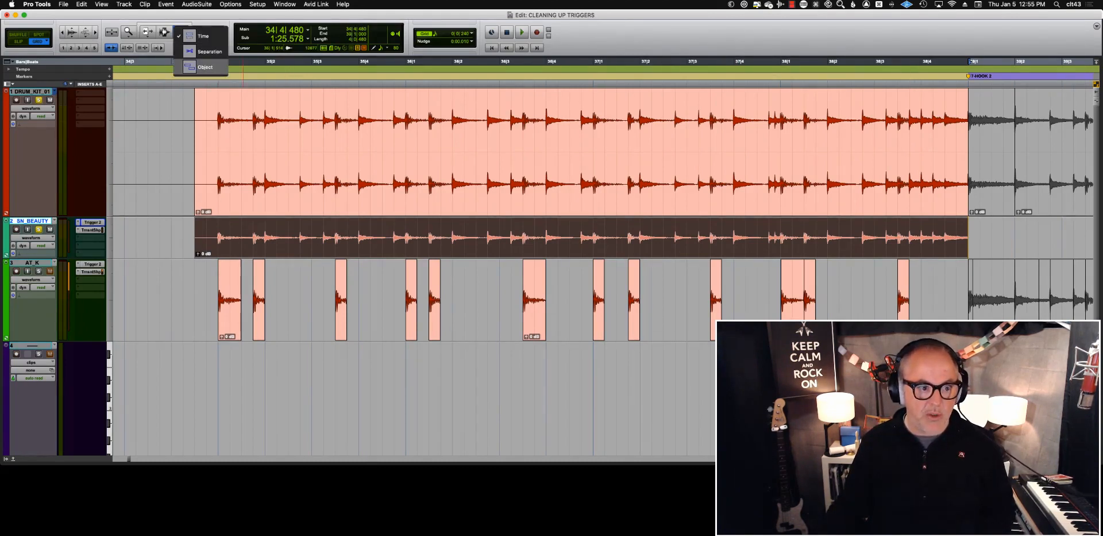
click(198, 51)
drag(201, 284, 931, 284)
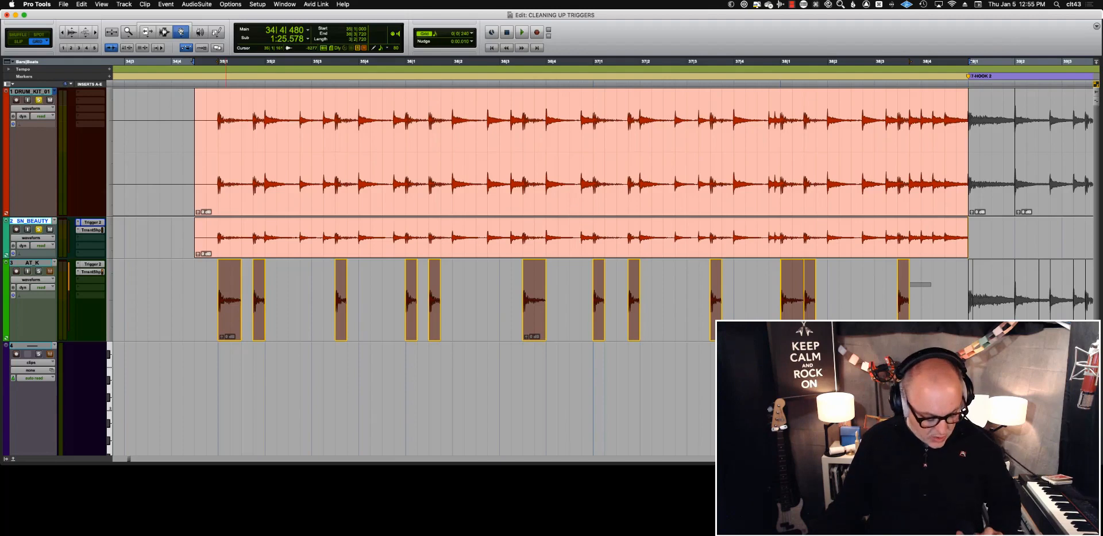
drag(227, 310, 228, 244)
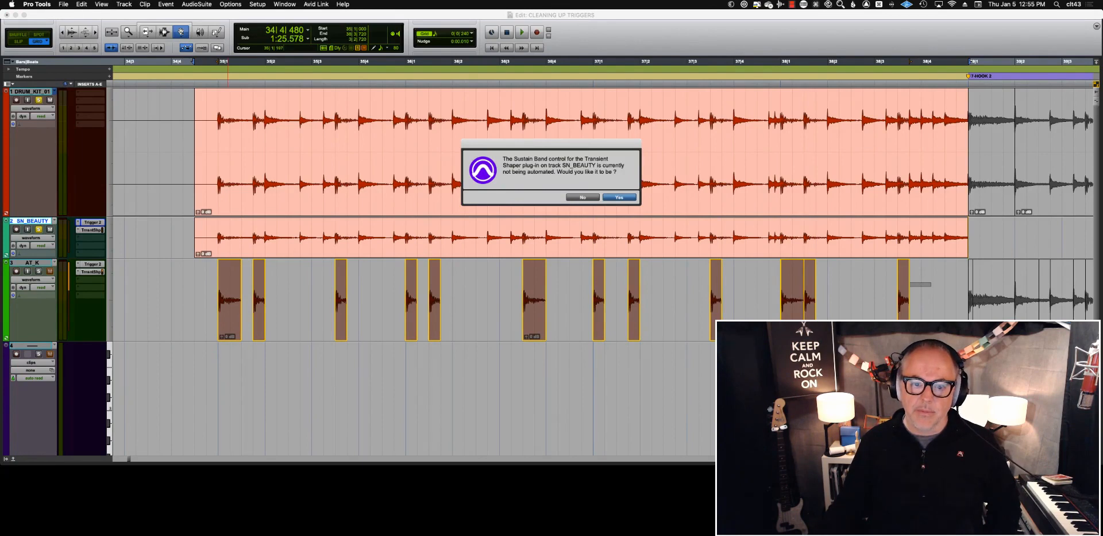
key(Return)
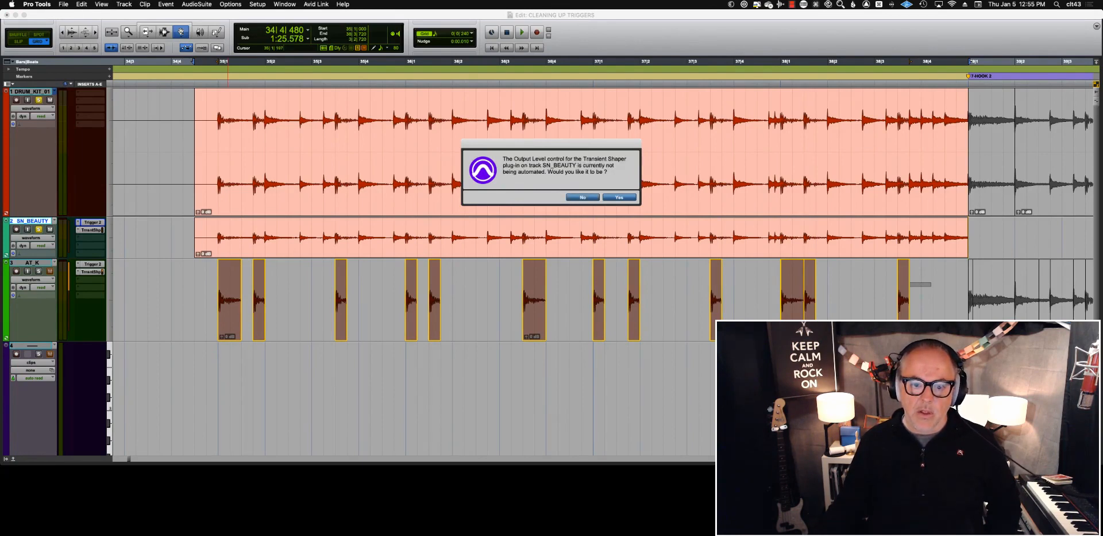
key(Return)
key(Return)
key(Return)
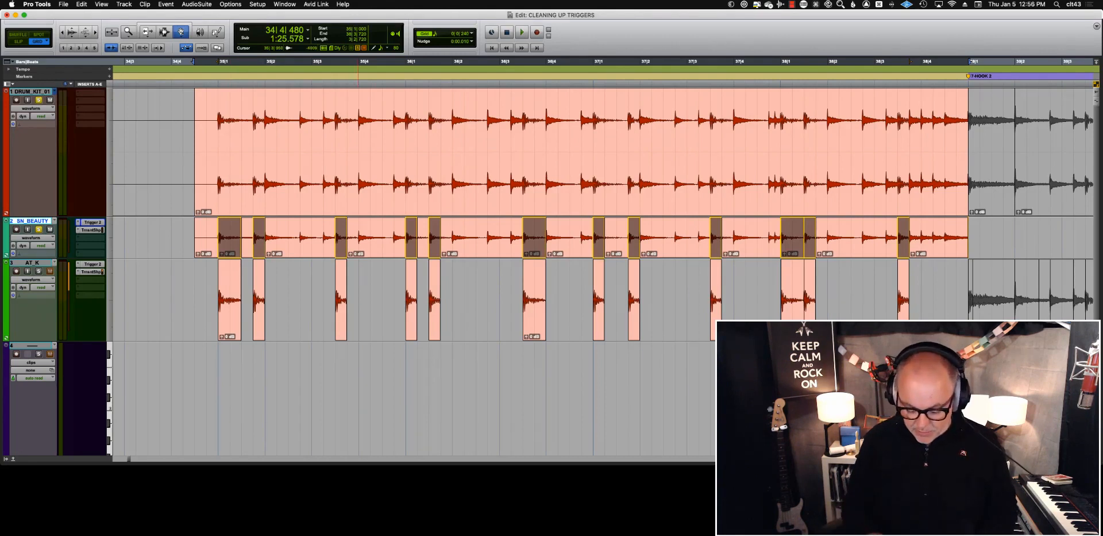
key(Delete)
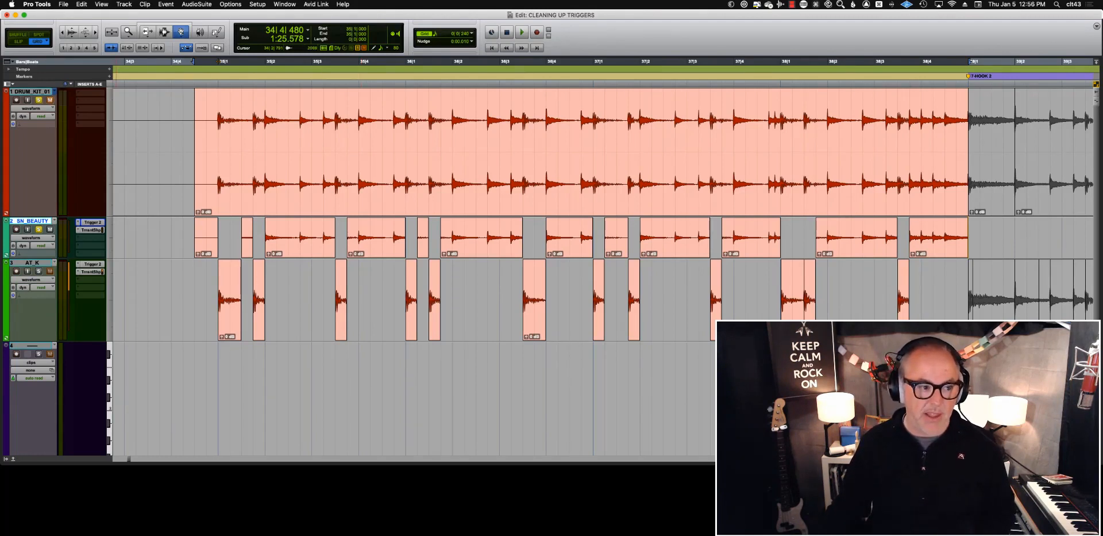
Play the loop from its start to check the snare triggering on SN_BEAUTY without the kick sections.
key(space)
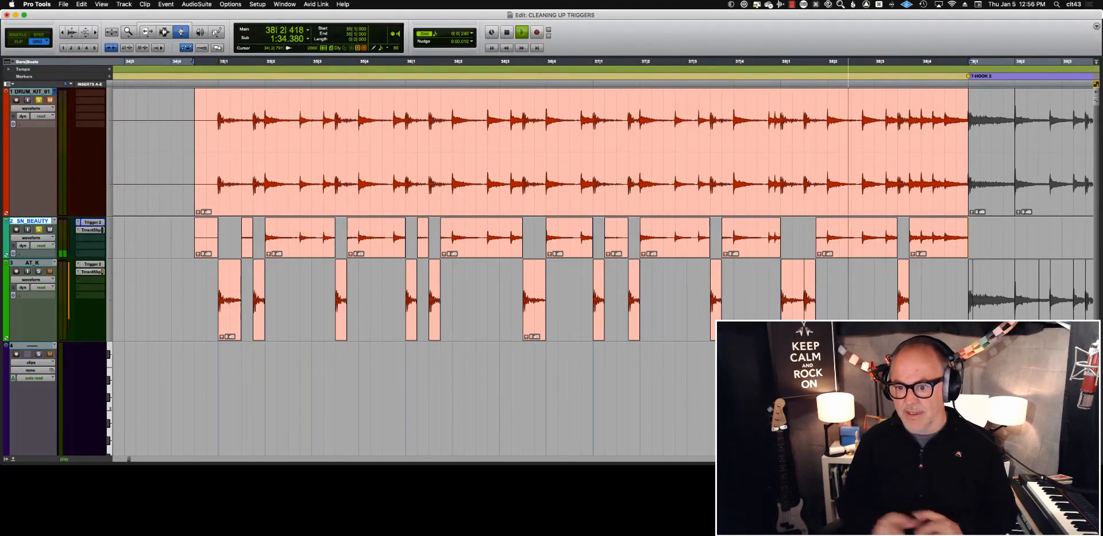
key(space)
key(space)
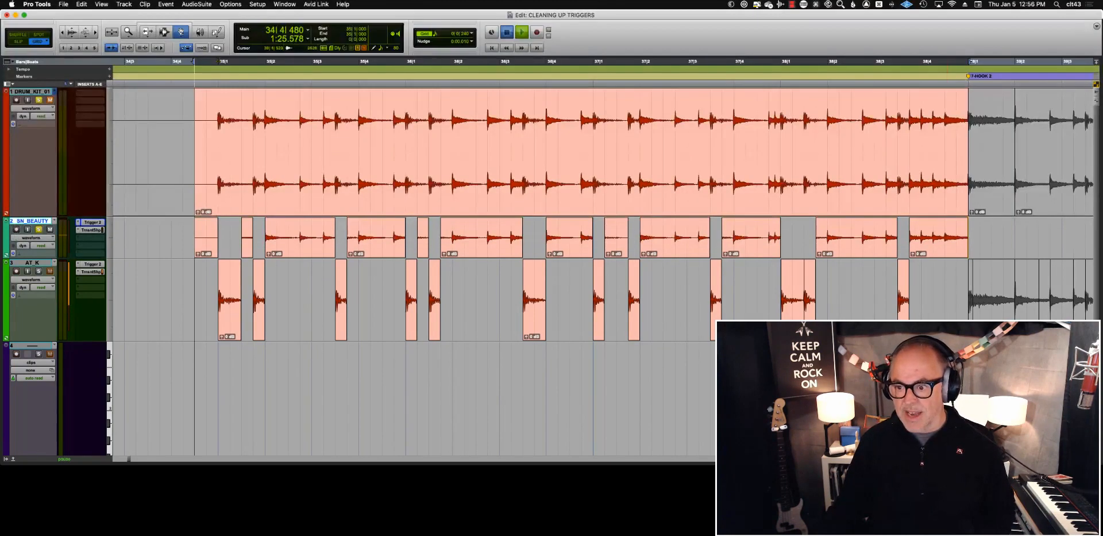
key(space)
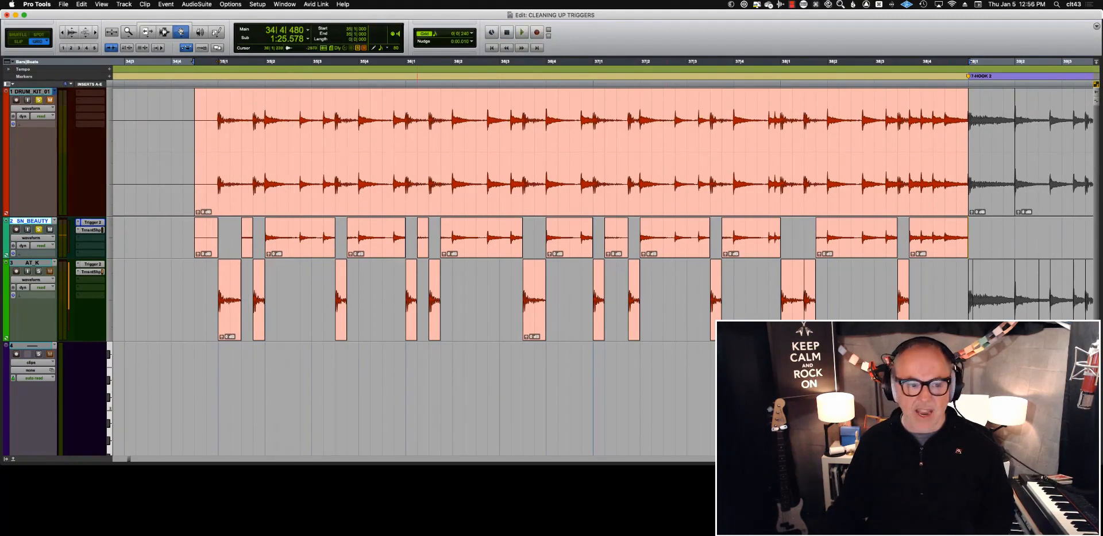
Split off the last half beat of the final SN_BEAUTY clip and delete it.
key(F7)
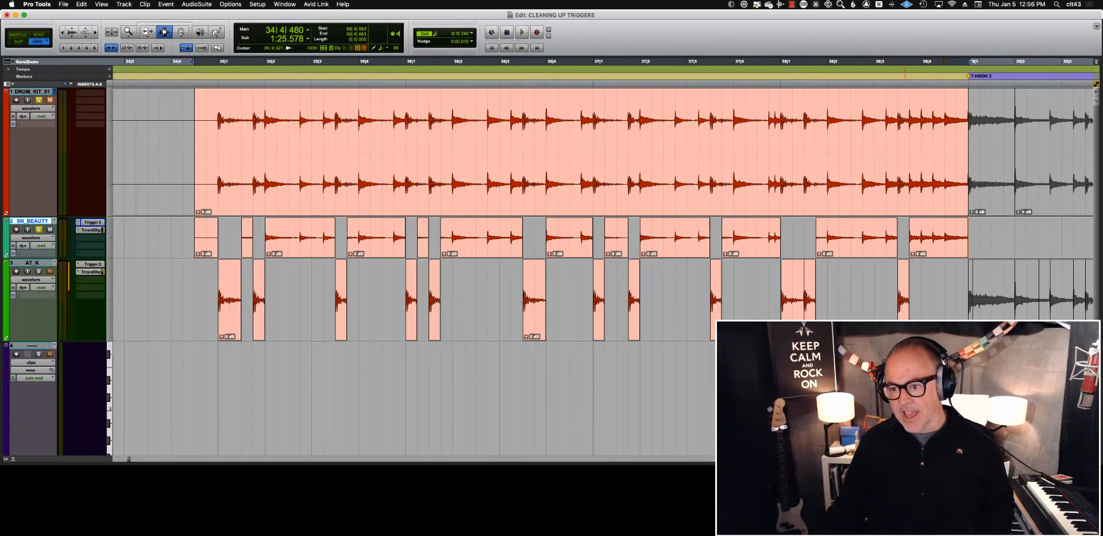
key(b)
key(Delete)
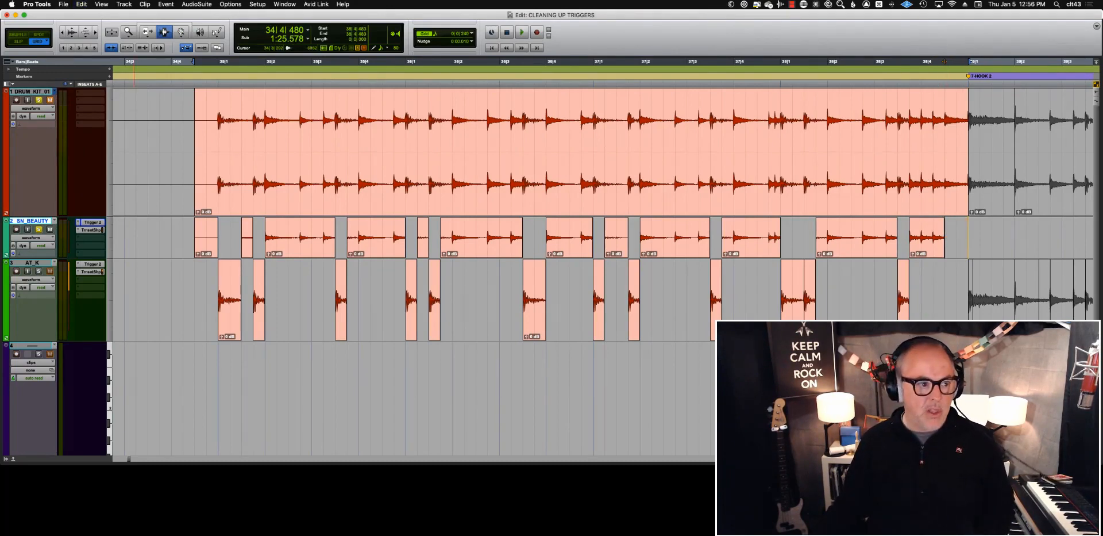
Play the DRUM_KIT_01 loop, delete the short SN_BEAUTY clips that contain no snare hit, and audition the cleaned tracks.
double_click(260, 178)
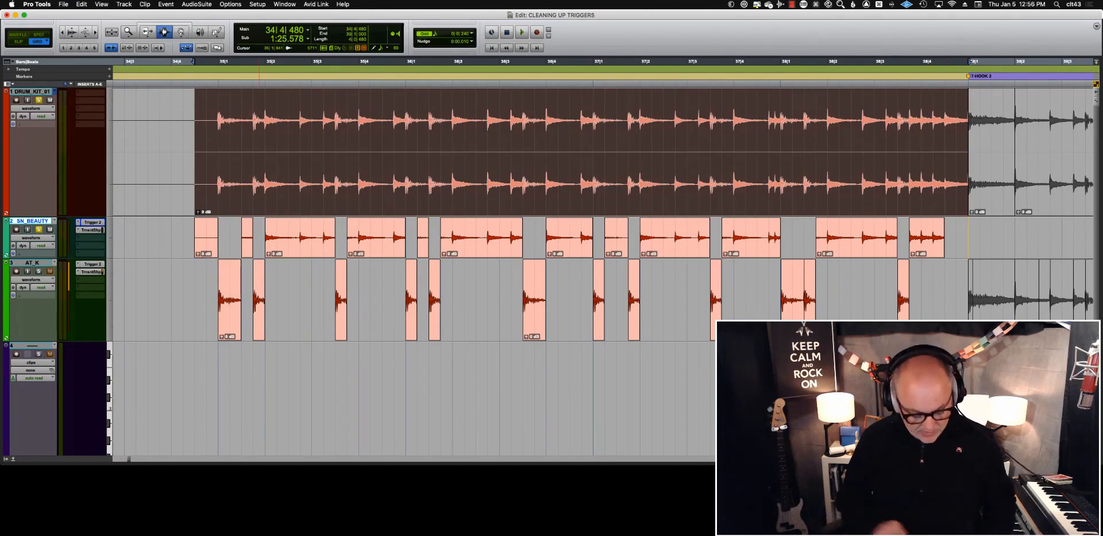
key(space)
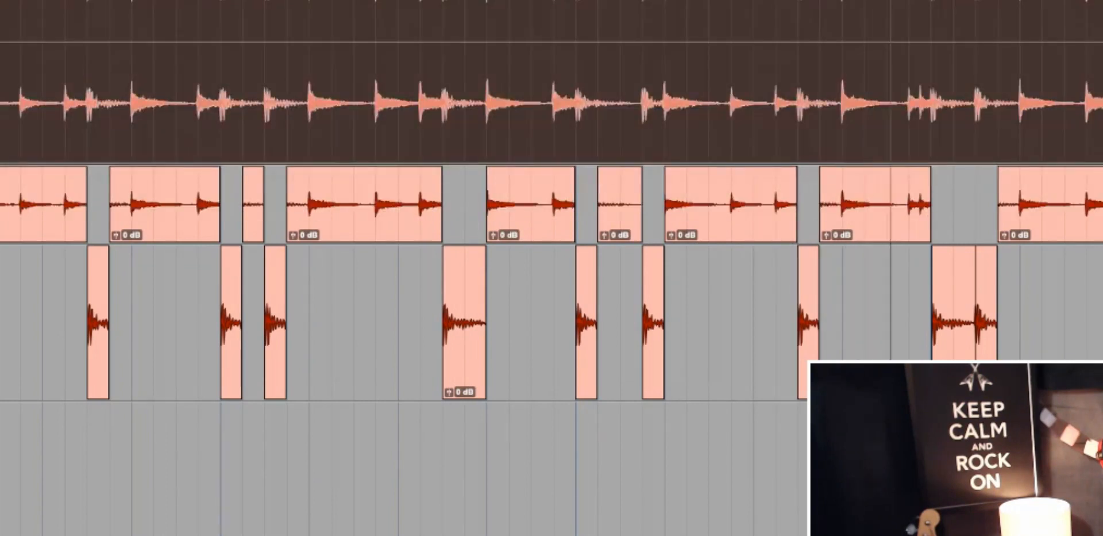
click(620, 204)
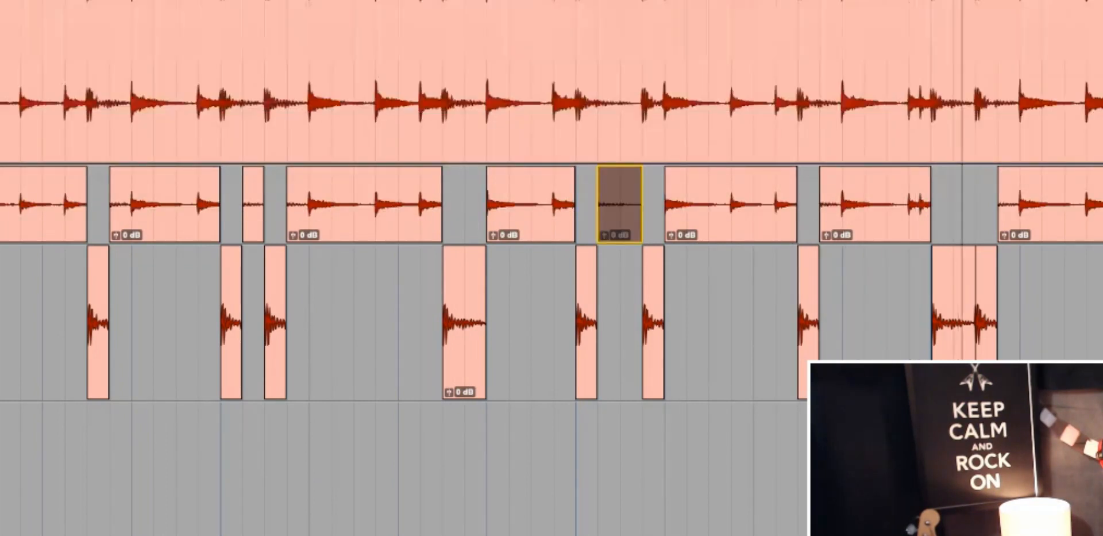
key(Delete)
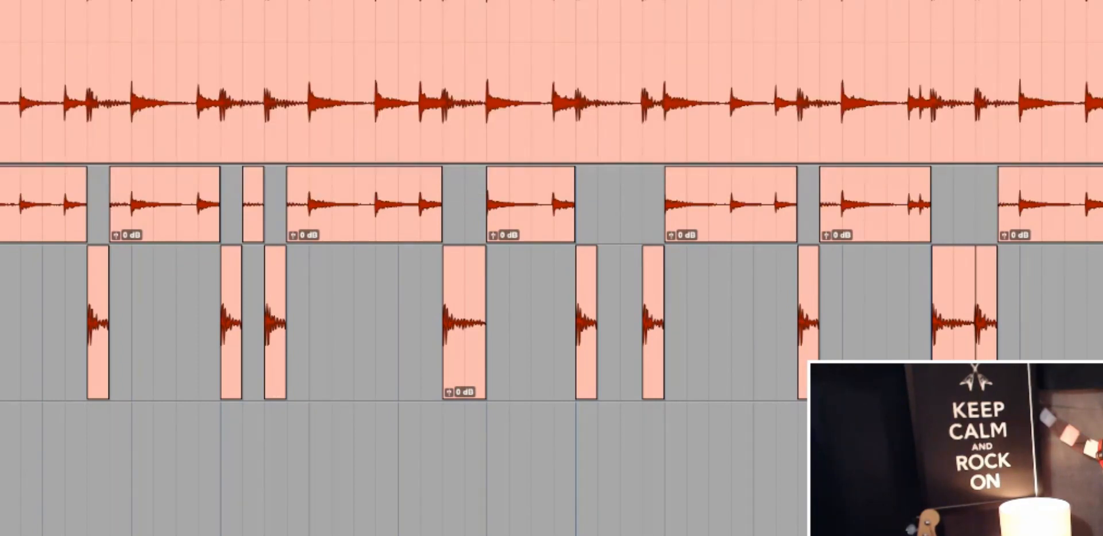
click(253, 210)
key(Delete)
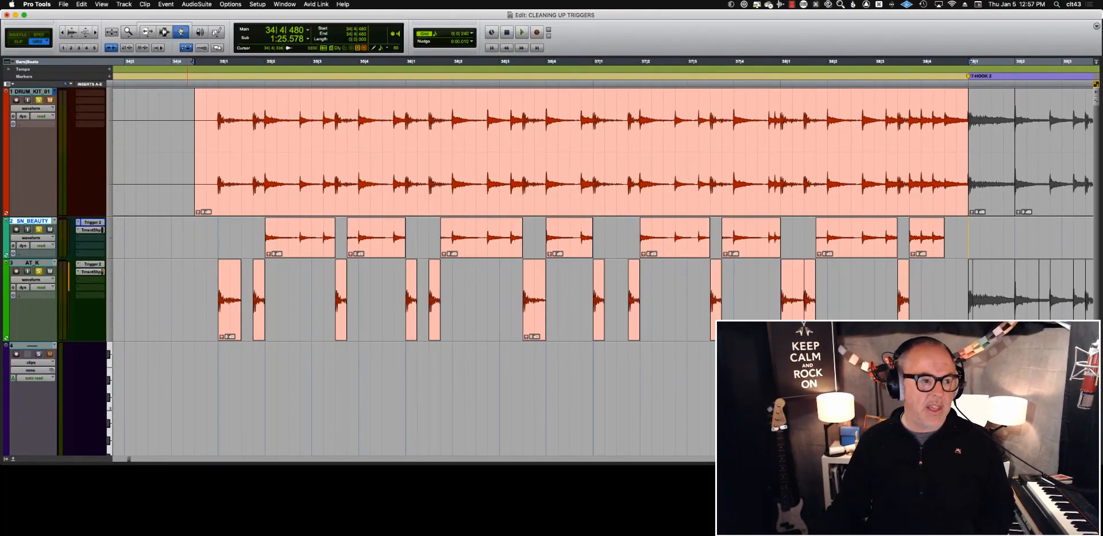
key(space)
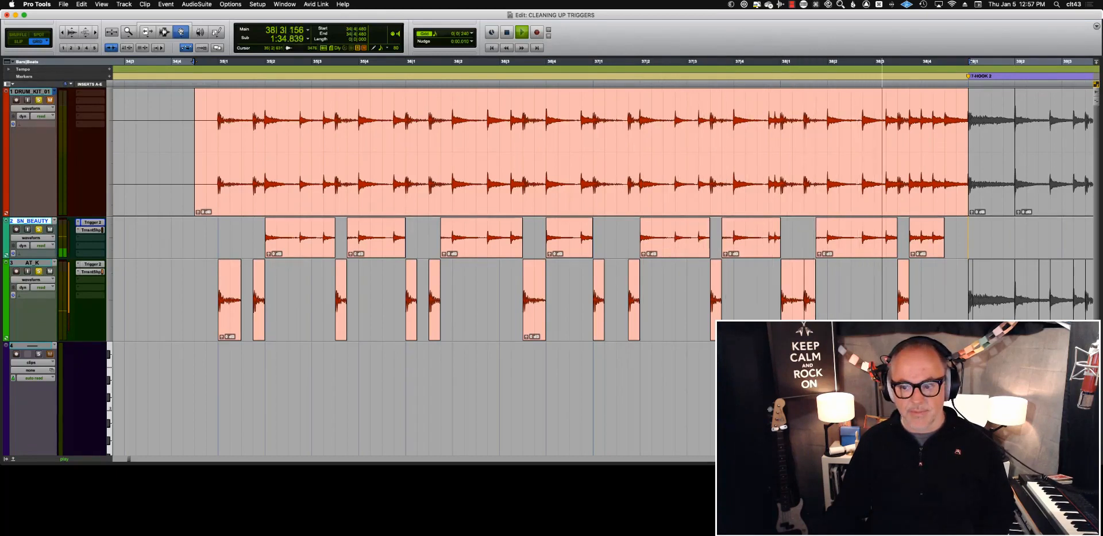
key(space)
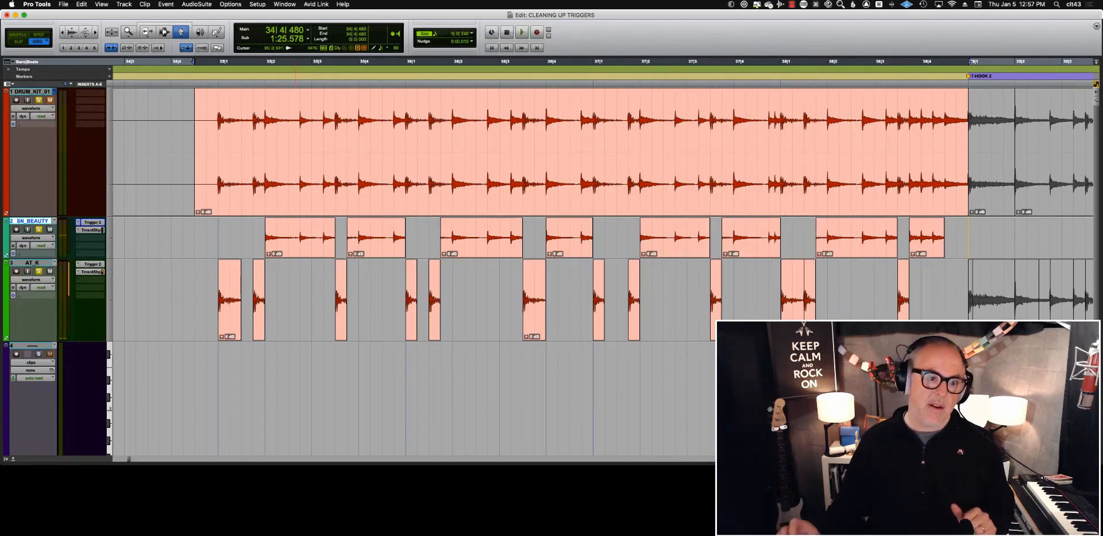